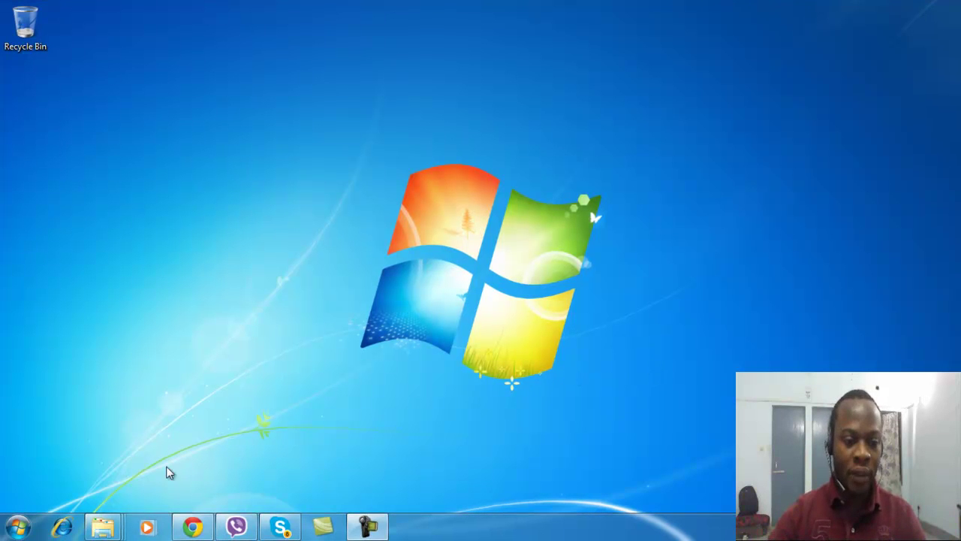
Switch to the Compressed folder window and browse into database2 > database > stage > Components
{"action": "mouse_move", "coordinate": [103, 525]}
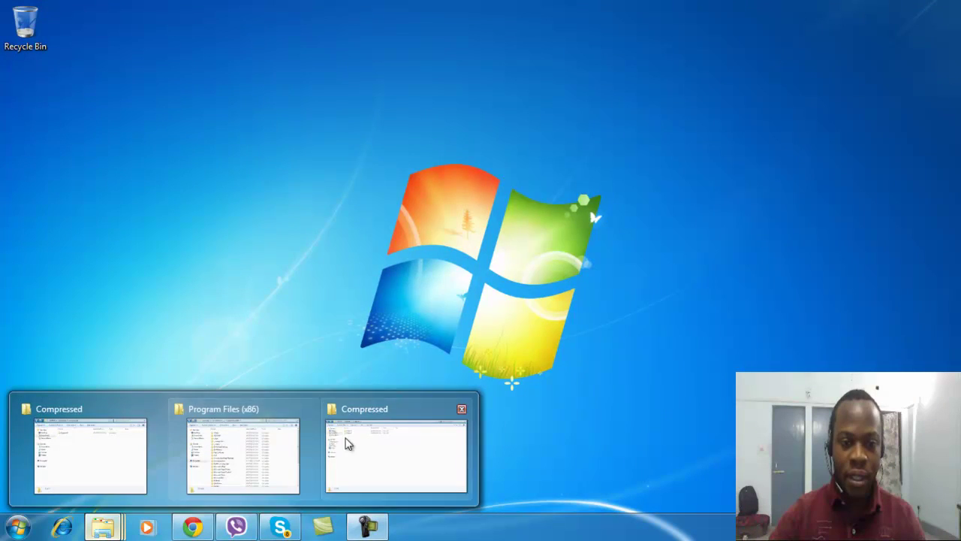
{"action": "left_click", "coordinate": [363, 442]}
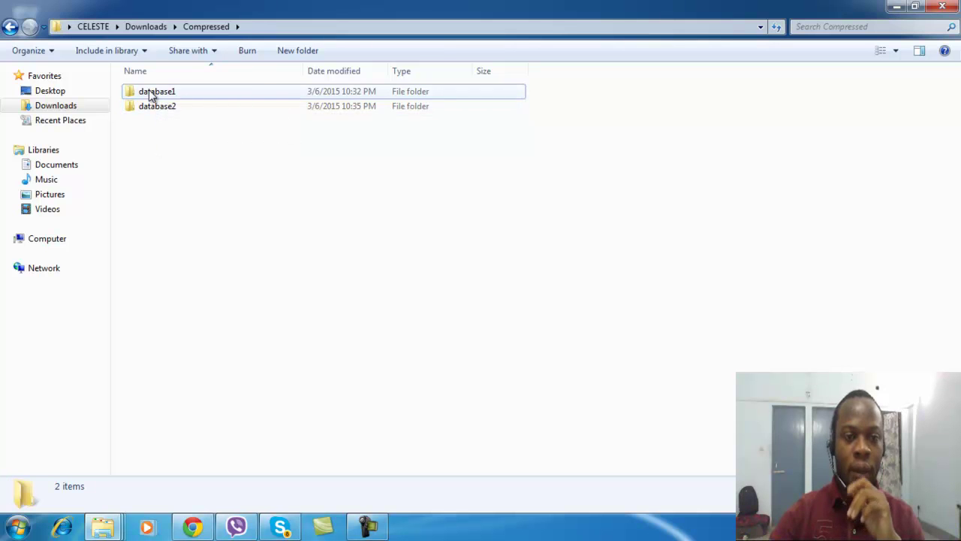
{"action": "mouse_move", "coordinate": [151, 95]}
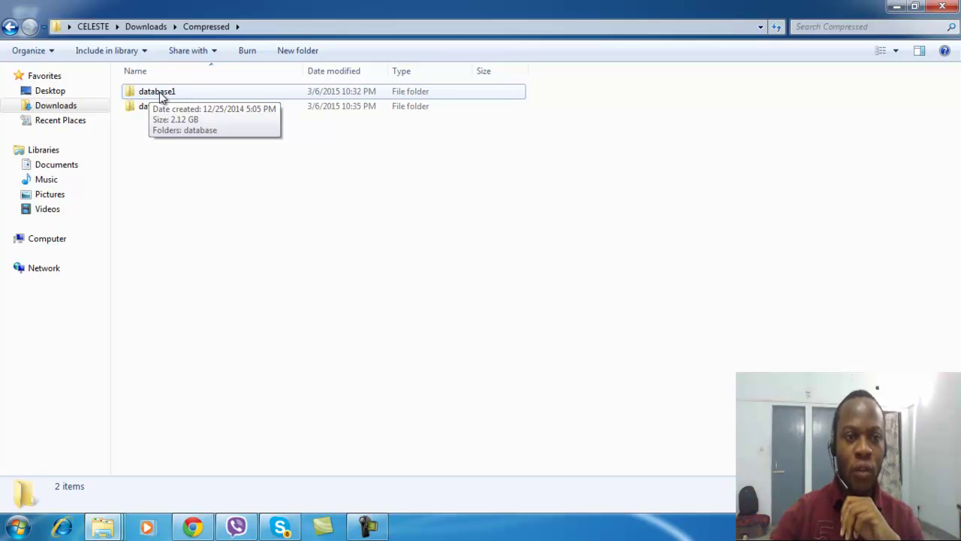
{"action": "mouse_move", "coordinate": [173, 109]}
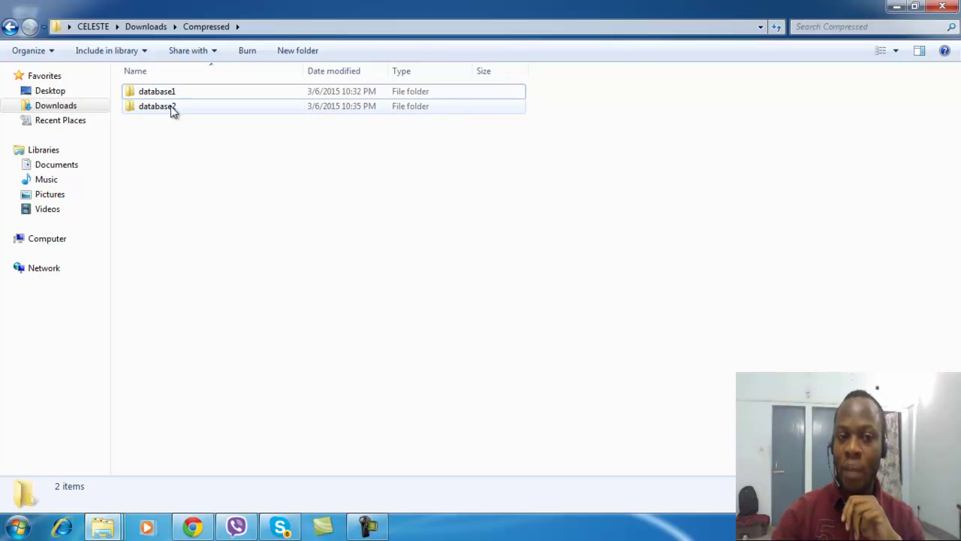
{"action": "double_click", "coordinate": [135, 108]}
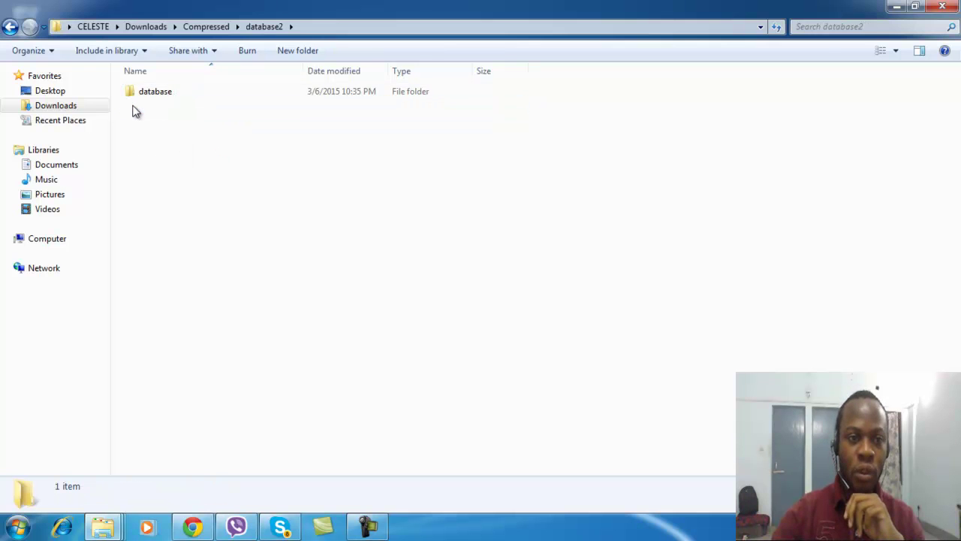
{"action": "double_click", "coordinate": [139, 93]}
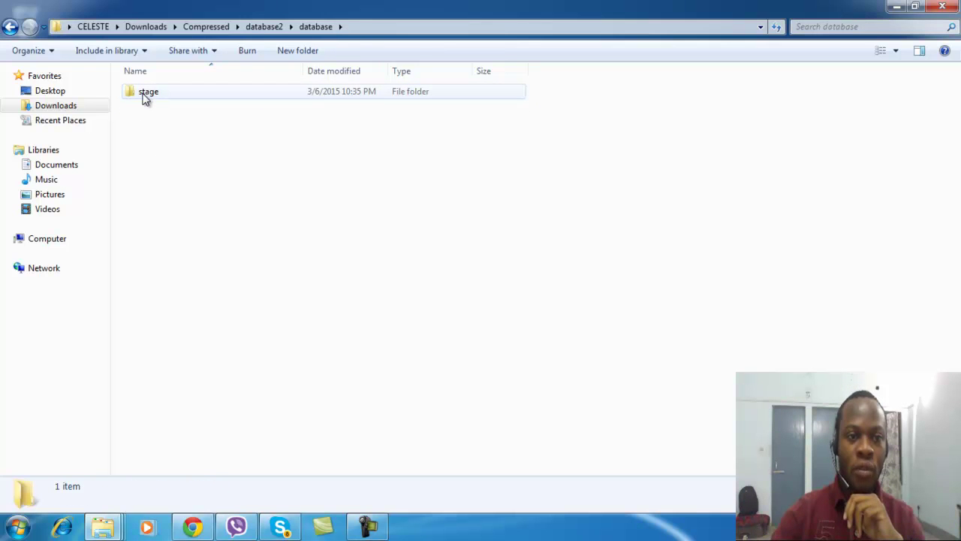
{"action": "double_click", "coordinate": [145, 96]}
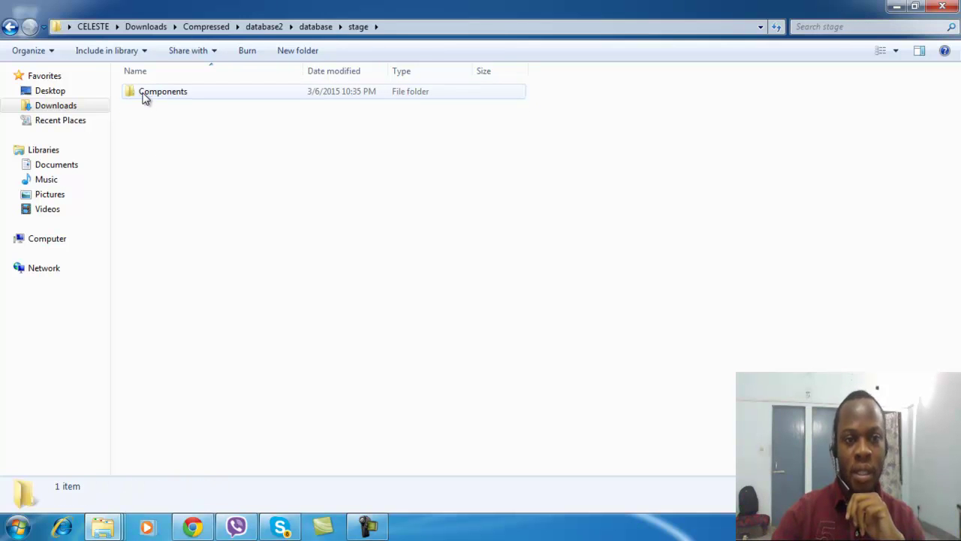
{"action": "double_click", "coordinate": [144, 96]}
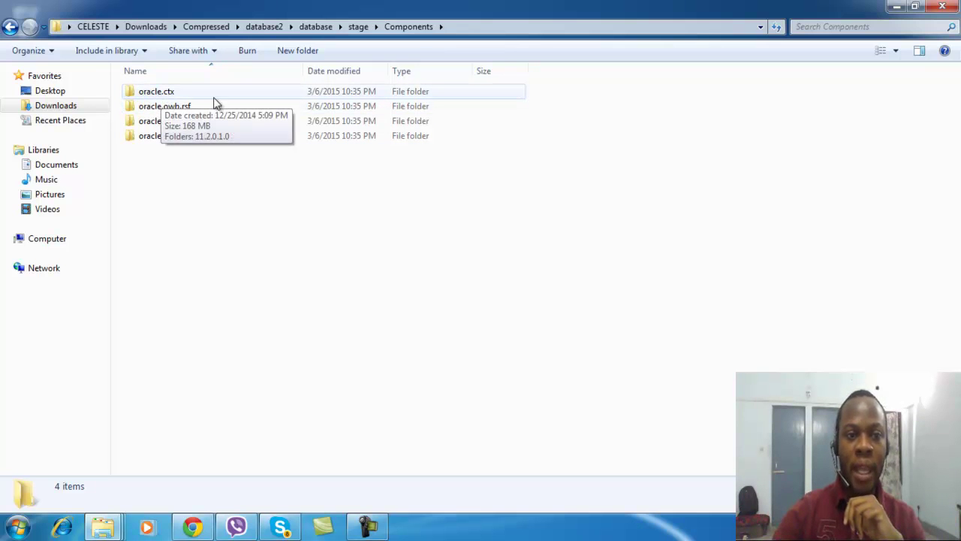
Select and copy the four oracle component folders, cancelling an accidental archive dialog
{"action": "left_click_drag", "start_coordinate": [181, 175], "coordinate": [126, 86]}
{"action": "right_click", "coordinate": [180, 107]}
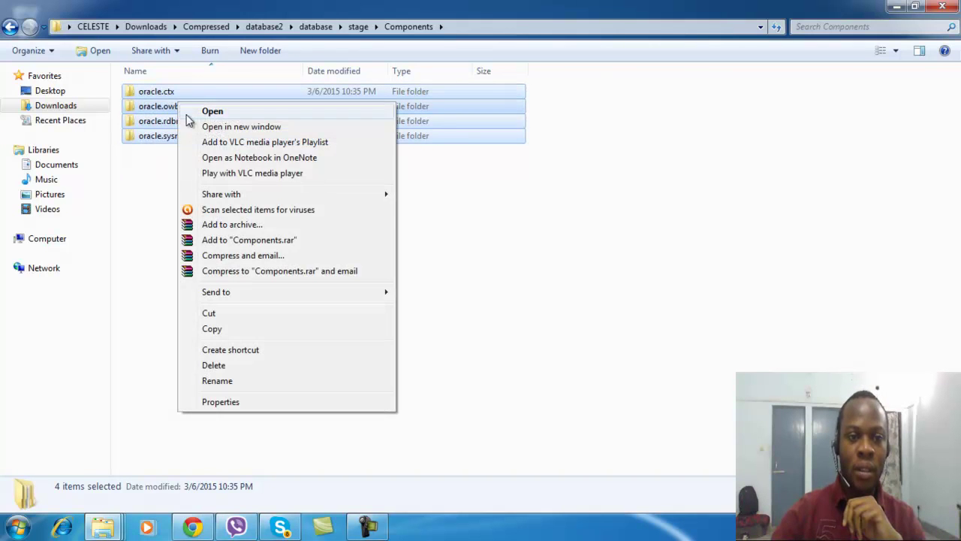
{"action": "left_click", "coordinate": [212, 222]}
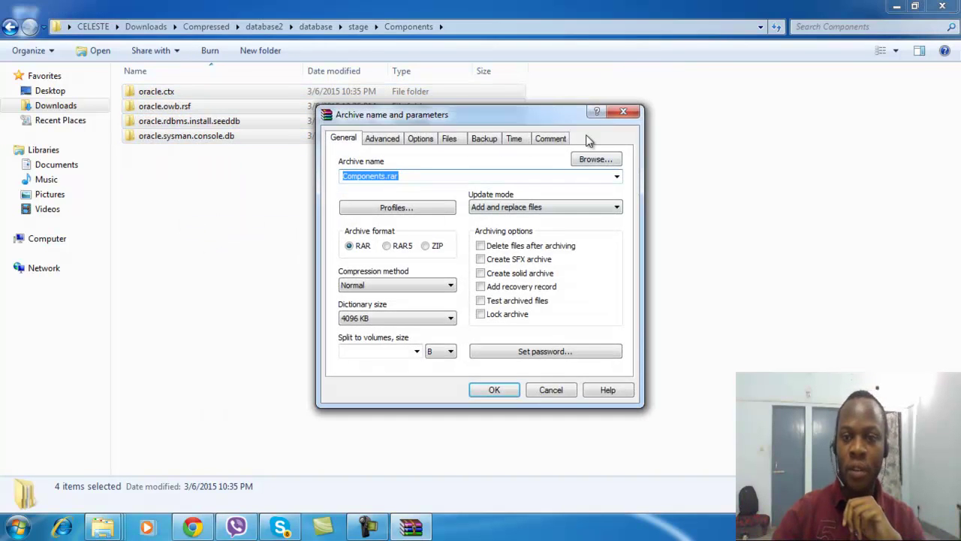
{"action": "left_click", "coordinate": [622, 111]}
{"action": "right_click", "coordinate": [161, 99]}
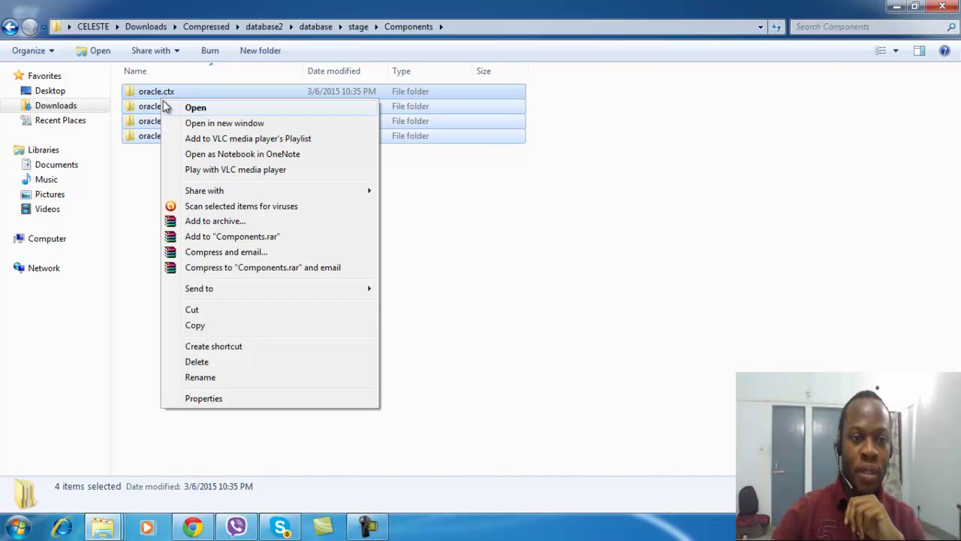
{"action": "left_click", "coordinate": [190, 327]}
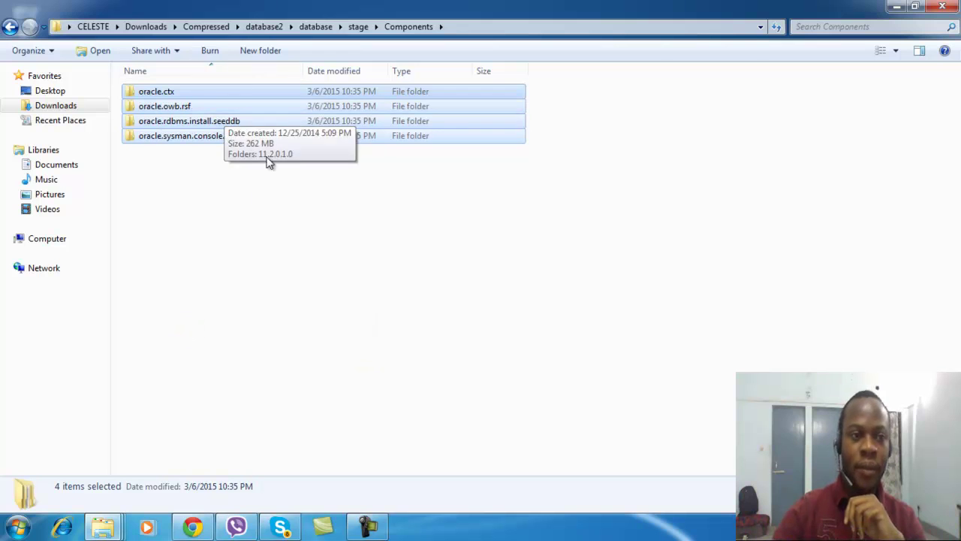
Navigate back to Compressed and into database1\database\stage\Components
{"action": "left_click", "coordinate": [10, 27]}
{"action": "left_click", "coordinate": [10, 27]}
{"action": "left_click", "coordinate": [10, 27]}
{"action": "left_click", "coordinate": [10, 27]}
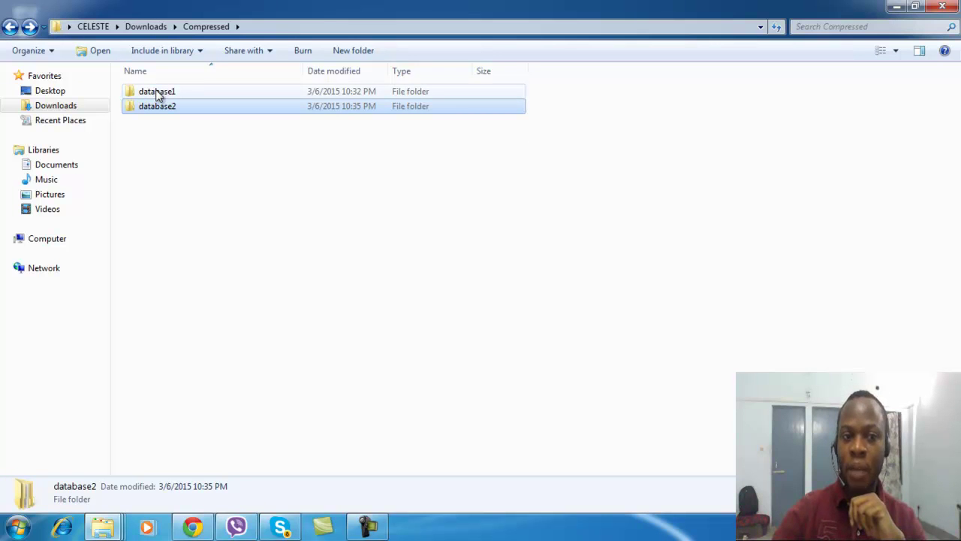
{"action": "double_click", "coordinate": [157, 95]}
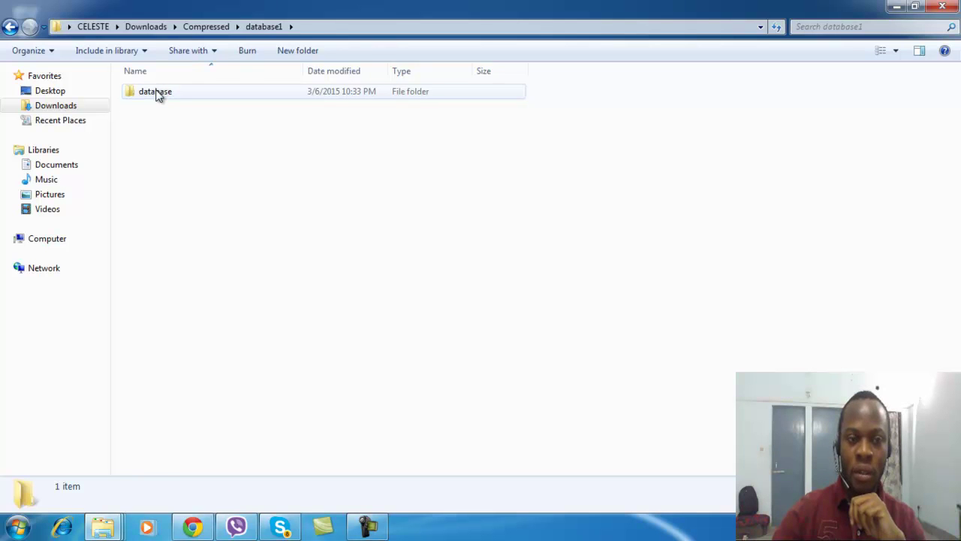
{"action": "double_click", "coordinate": [158, 93]}
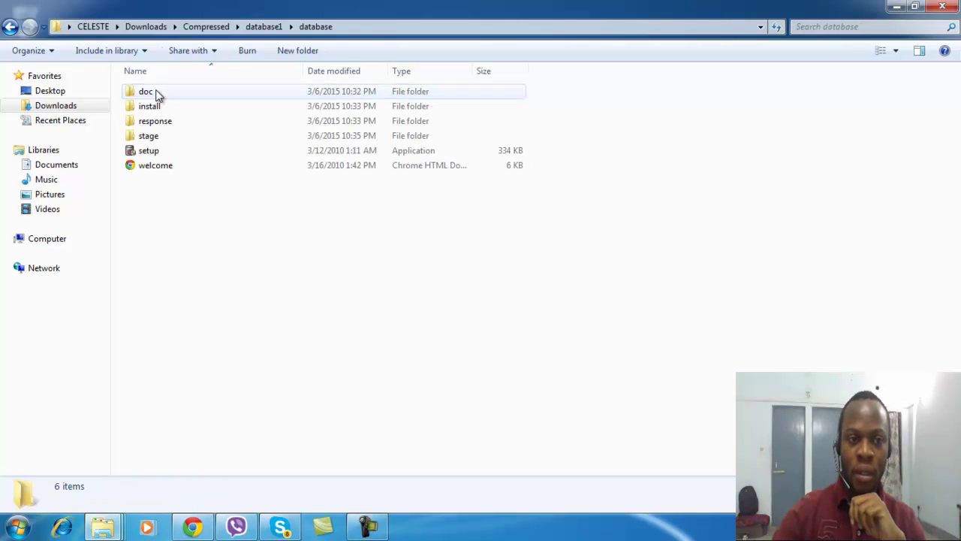
{"action": "double_click", "coordinate": [146, 135]}
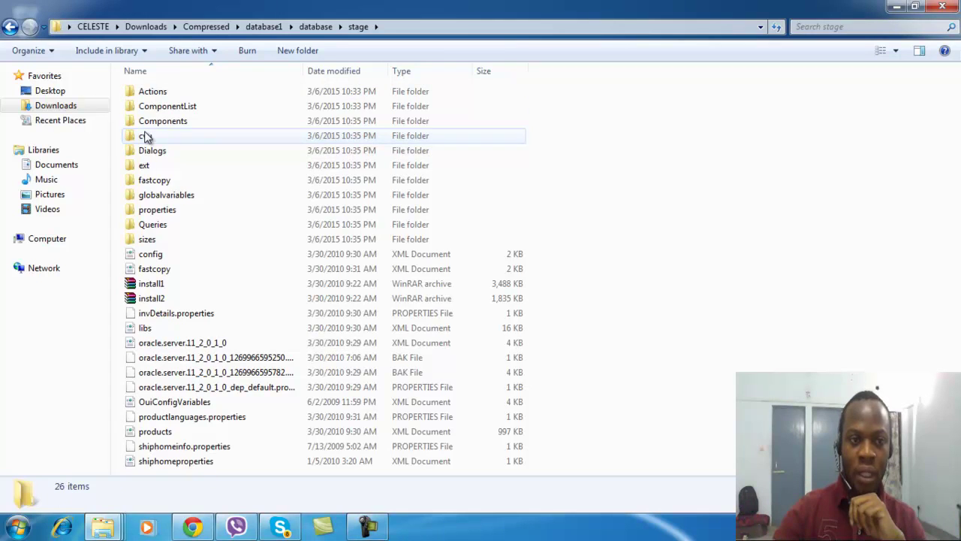
{"action": "left_click", "coordinate": [162, 125]}
{"action": "double_click", "coordinate": [161, 125]}
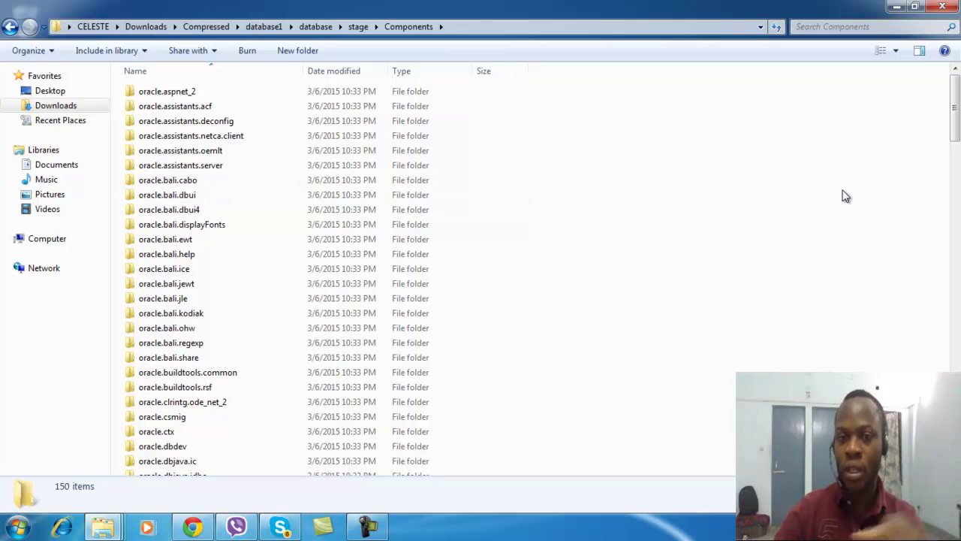
Paste the copied folders, approve merging oracle.ctx, and return to the Compressed folder
{"action": "right_click", "coordinate": [690, 169]}
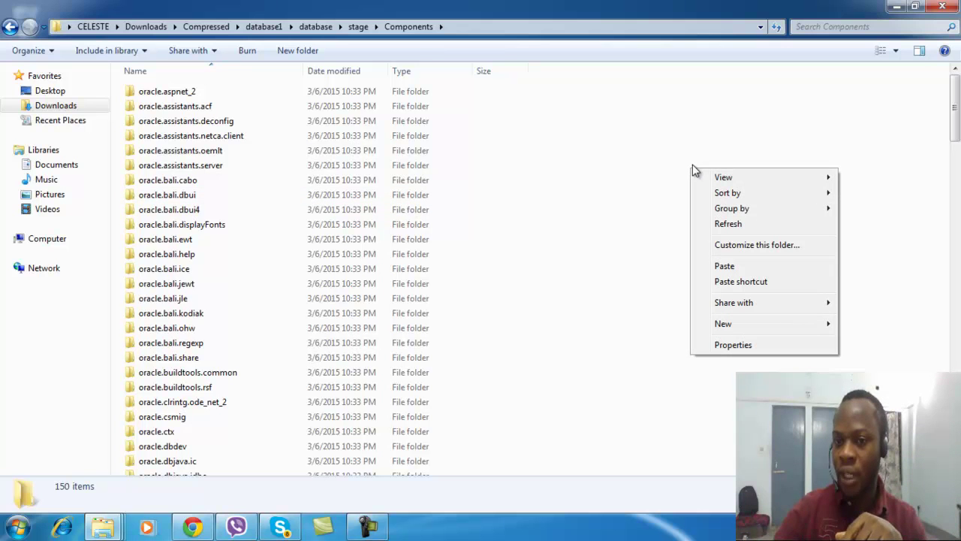
{"action": "left_click", "coordinate": [722, 266]}
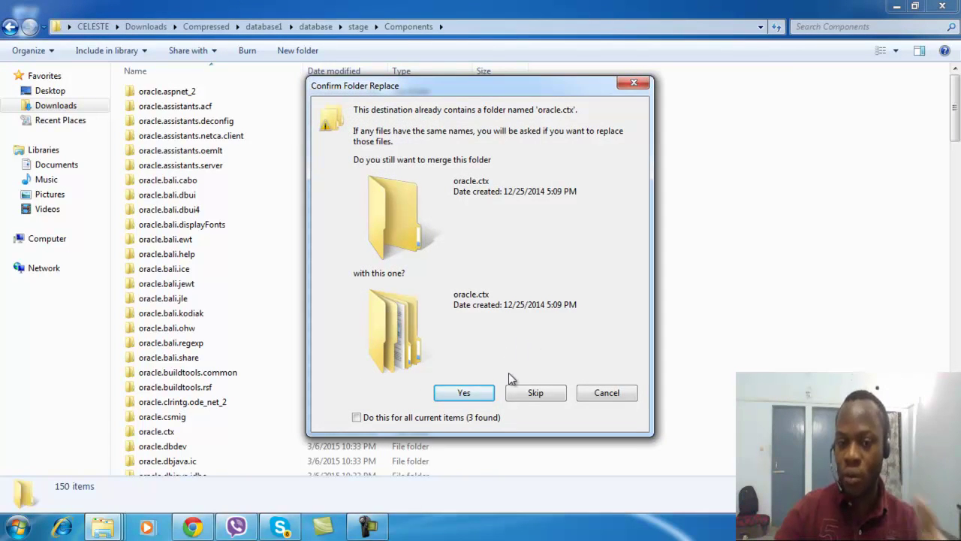
{"action": "left_click", "coordinate": [466, 394]}
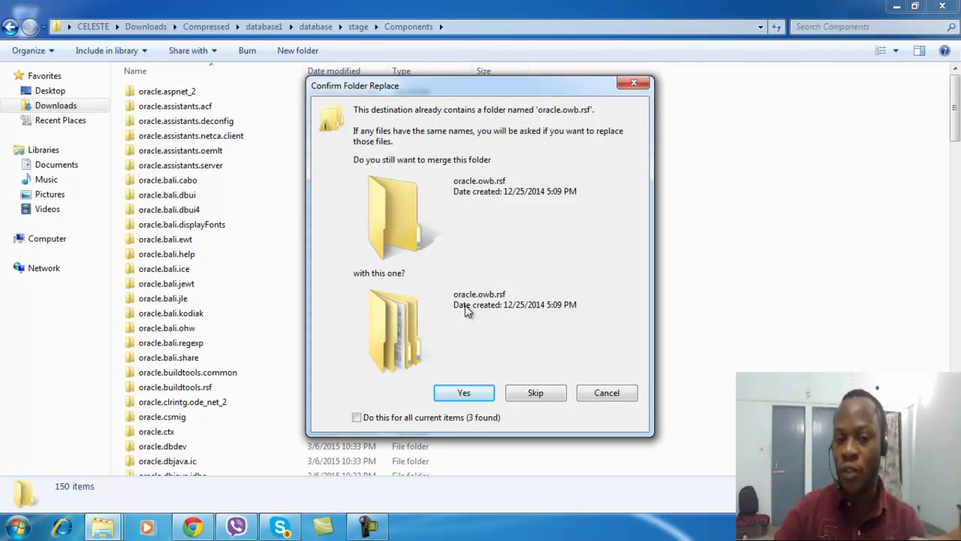
{"action": "left_click", "coordinate": [604, 398]}
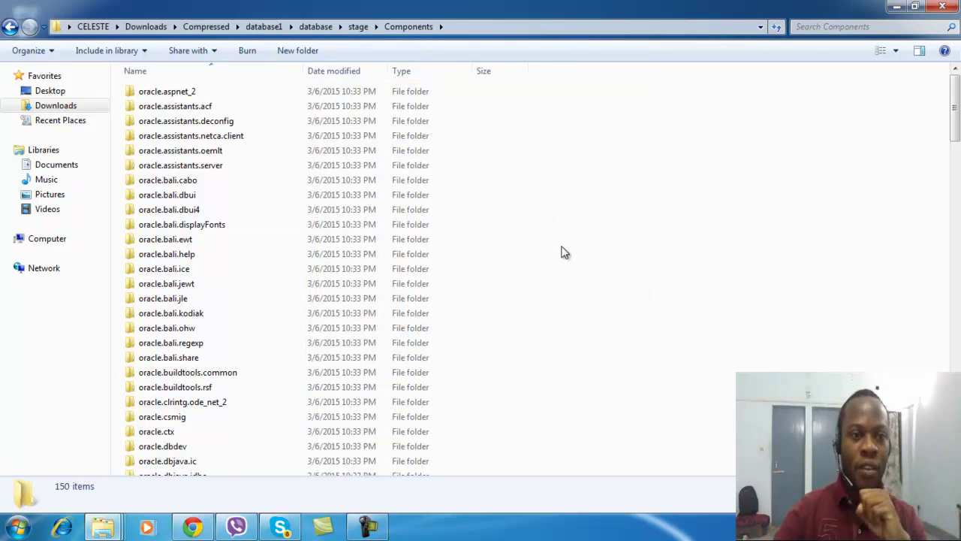
{"action": "left_click", "coordinate": [10, 27]}
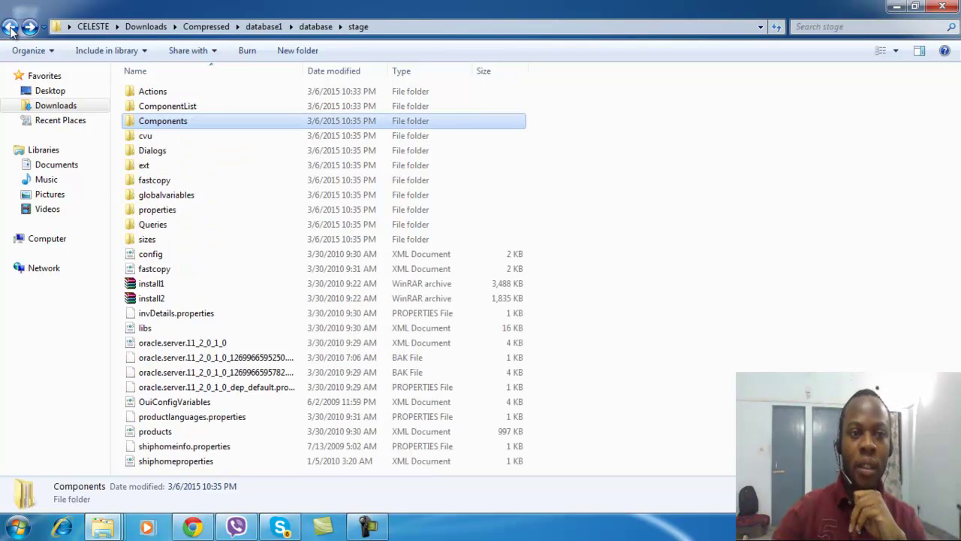
{"action": "left_click", "coordinate": [10, 27]}
{"action": "left_click", "coordinate": [10, 27]}
{"action": "left_click", "coordinate": [10, 27]}
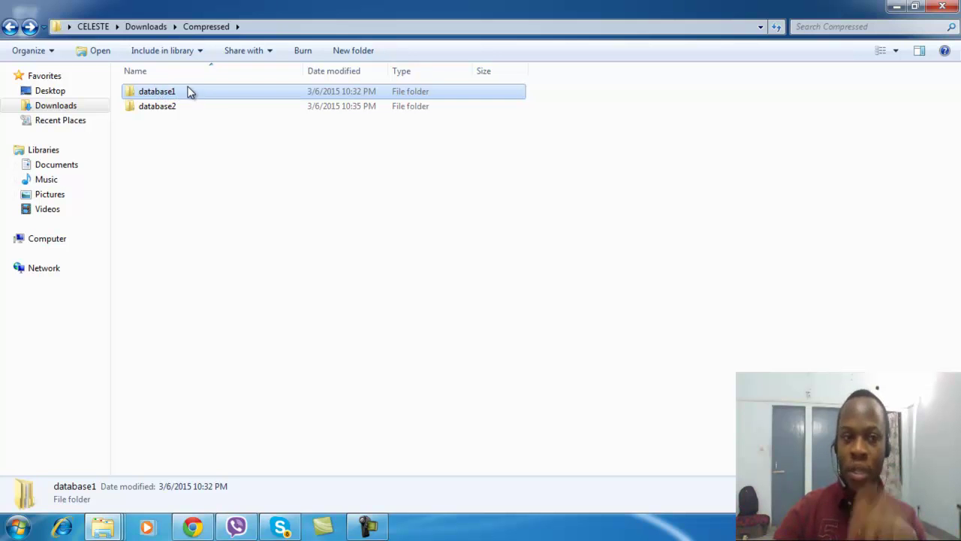
Run setup.exe from database1\database as administrator
{"action": "double_click", "coordinate": [171, 92]}
{"action": "double_click", "coordinate": [162, 92]}
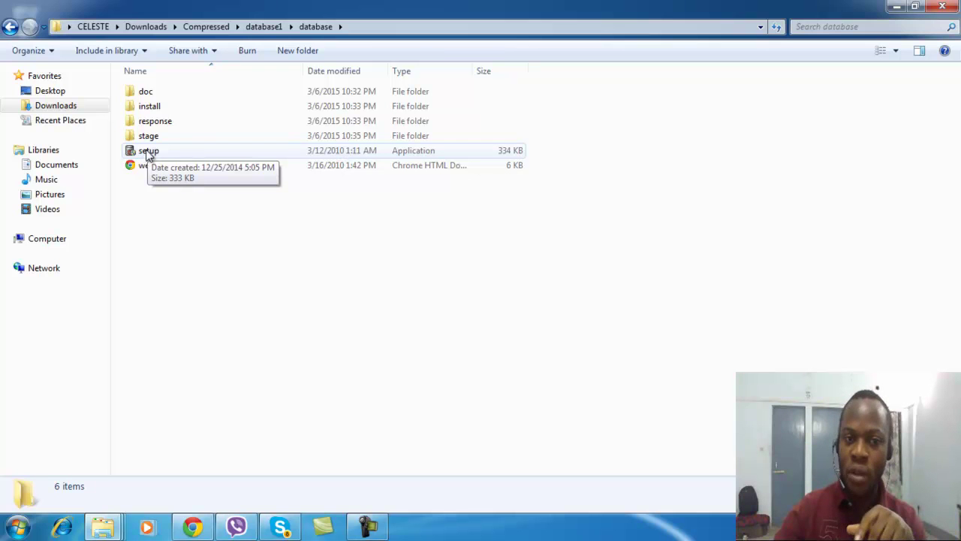
{"action": "left_click", "coordinate": [148, 154]}
{"action": "right_click", "coordinate": [148, 154]}
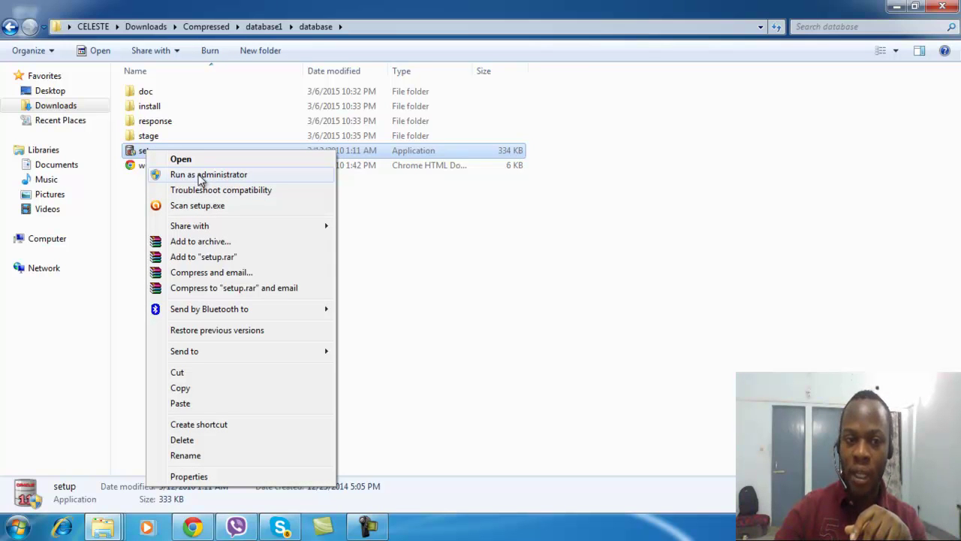
{"action": "left_click", "coordinate": [199, 176]}
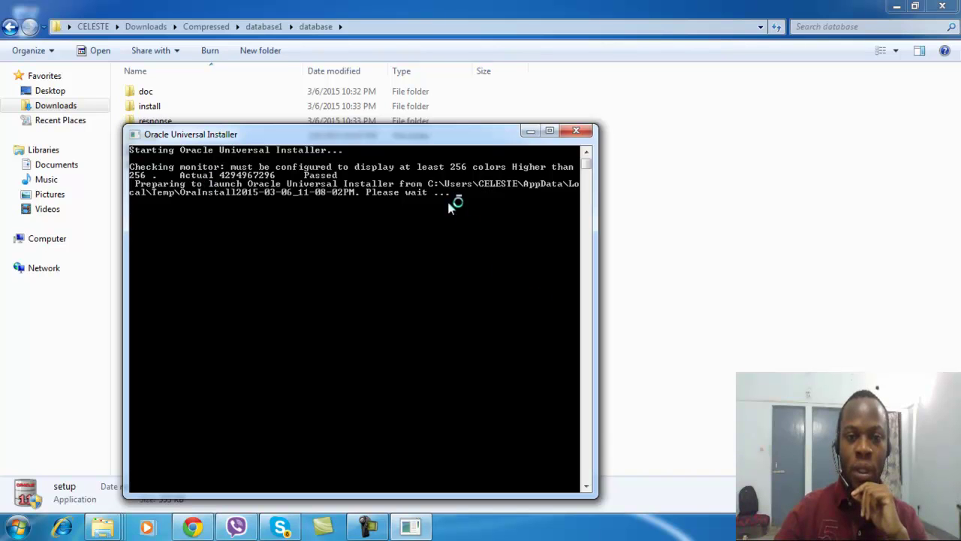
Move the installer console window toward the top of the screen while the installer loads
{"action": "left_click_drag", "start_coordinate": [422, 141], "coordinate": [461, 45]}
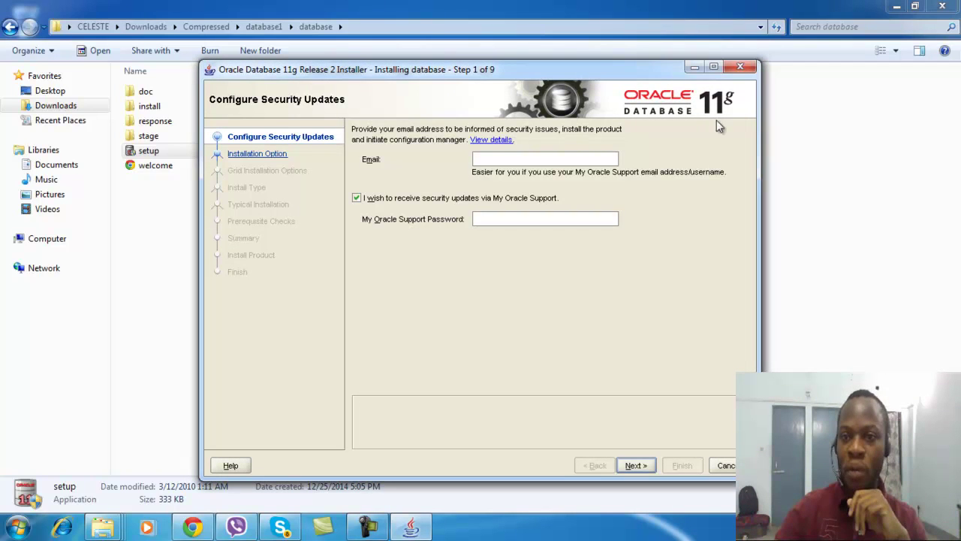
Maximize the installer, opt out of My Oracle Support security updates, and accept continuing without an email
{"action": "left_click", "coordinate": [714, 68]}
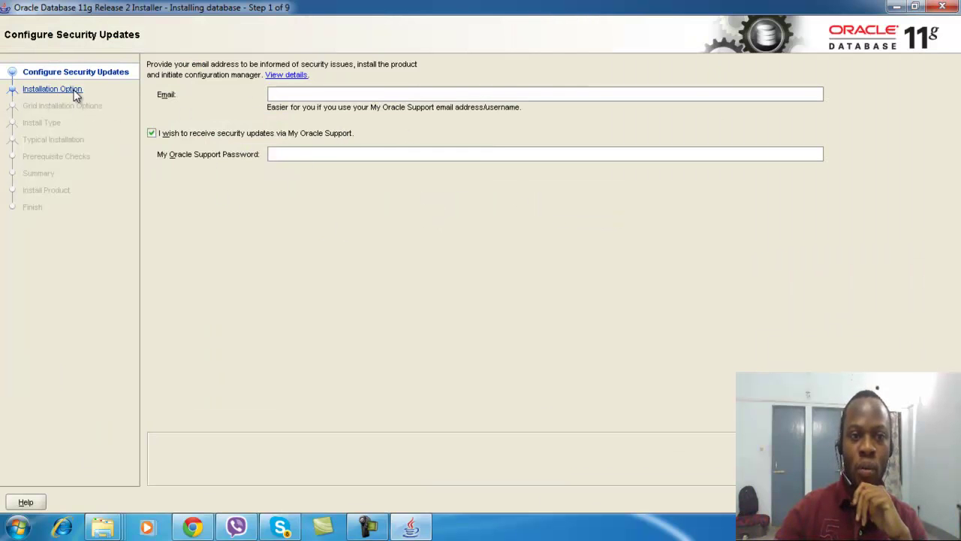
{"action": "left_click", "coordinate": [151, 134]}
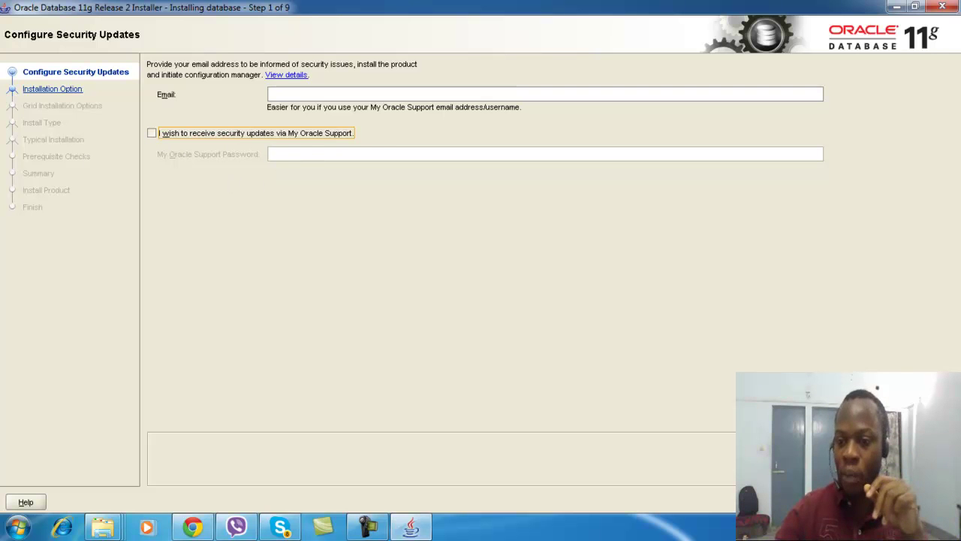
{"action": "left_click", "coordinate": [818, 502]}
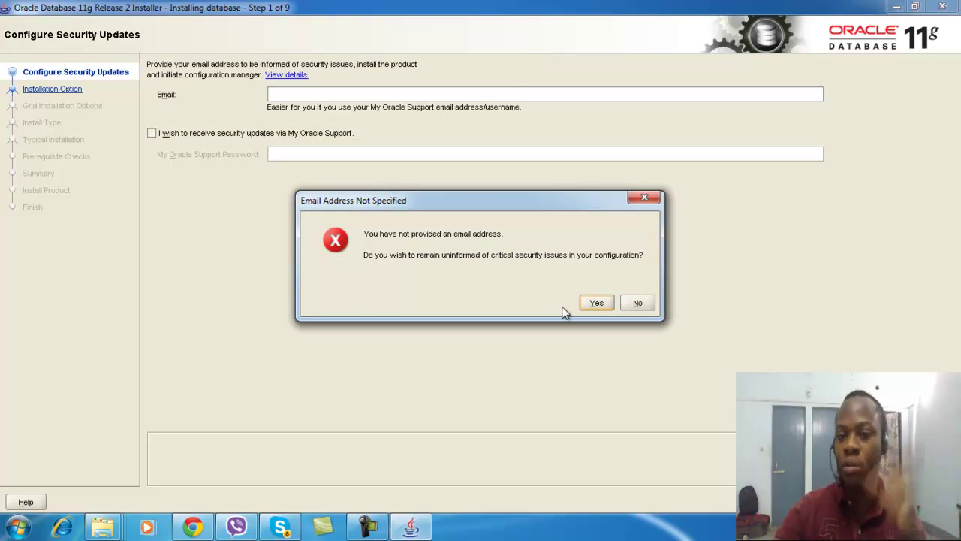
{"action": "left_click", "coordinate": [596, 302]}
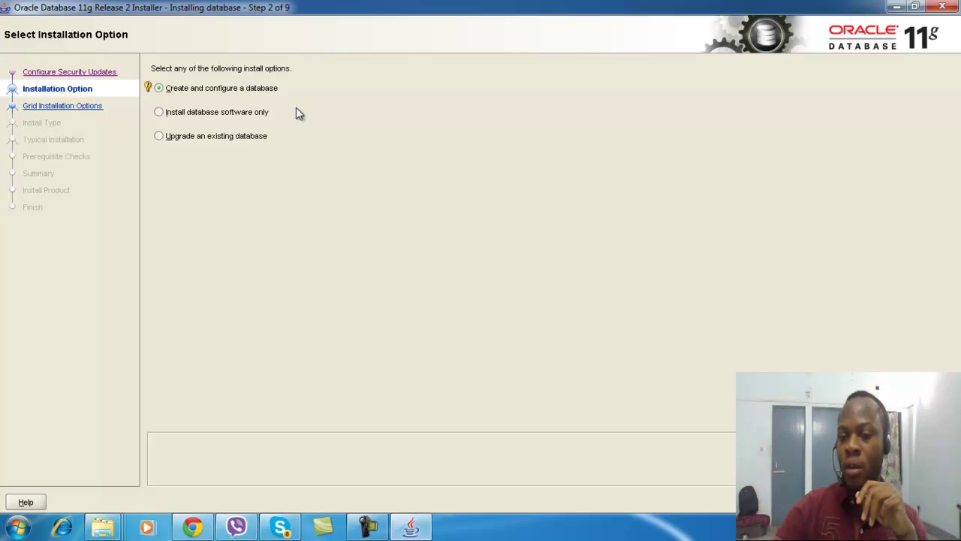
Keep 'Create and configure a database' and Desktop Class, advancing with Alt+N twice
{"action": "key", "text": "alt+n"}
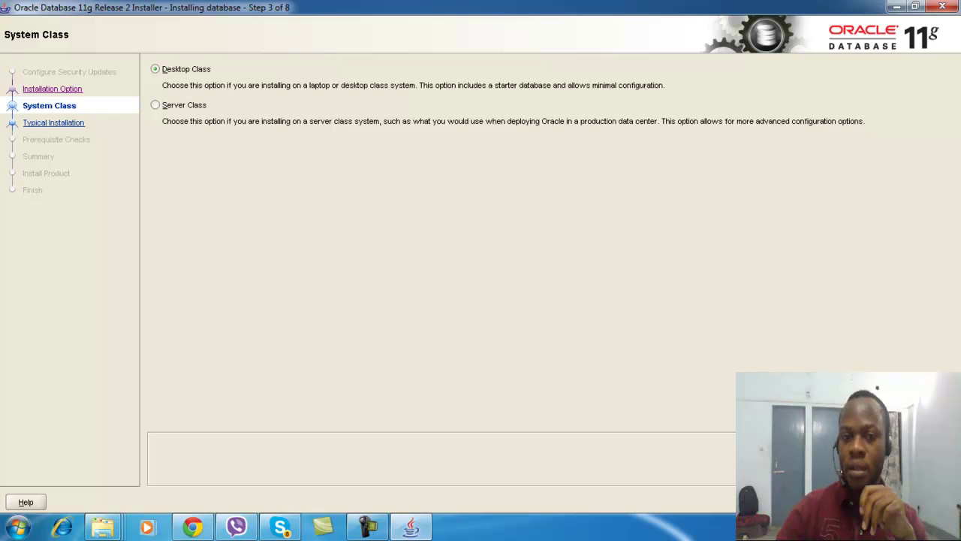
{"action": "key", "text": "alt+n"}
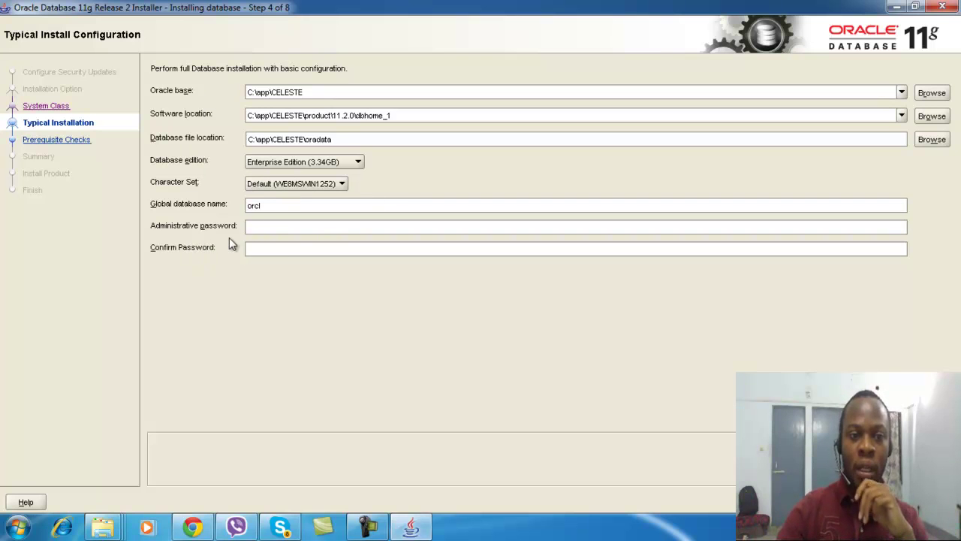
Review the Oracle base and software location paths and keep Enterprise Edition
{"action": "left_click", "coordinate": [258, 231]}
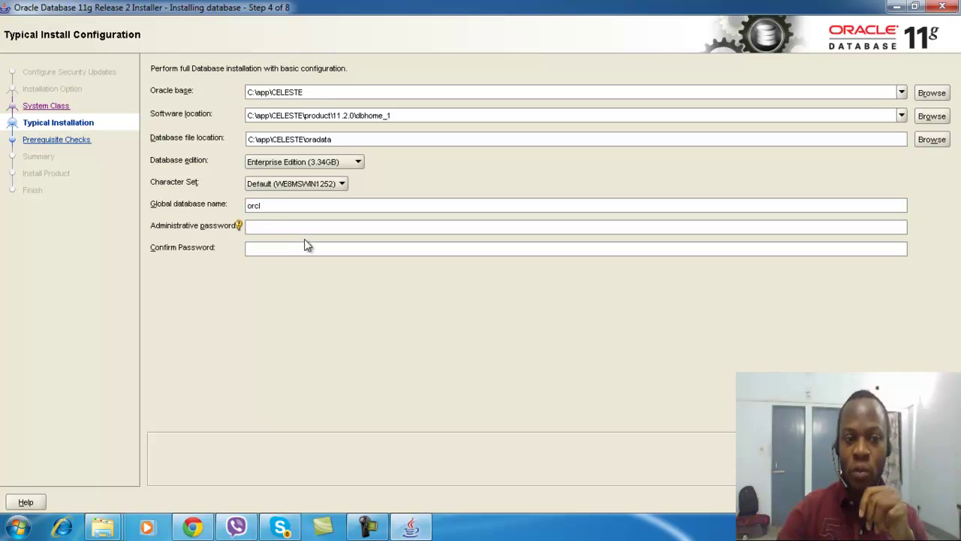
{"action": "left_click", "coordinate": [273, 116]}
{"action": "left_click", "coordinate": [284, 92]}
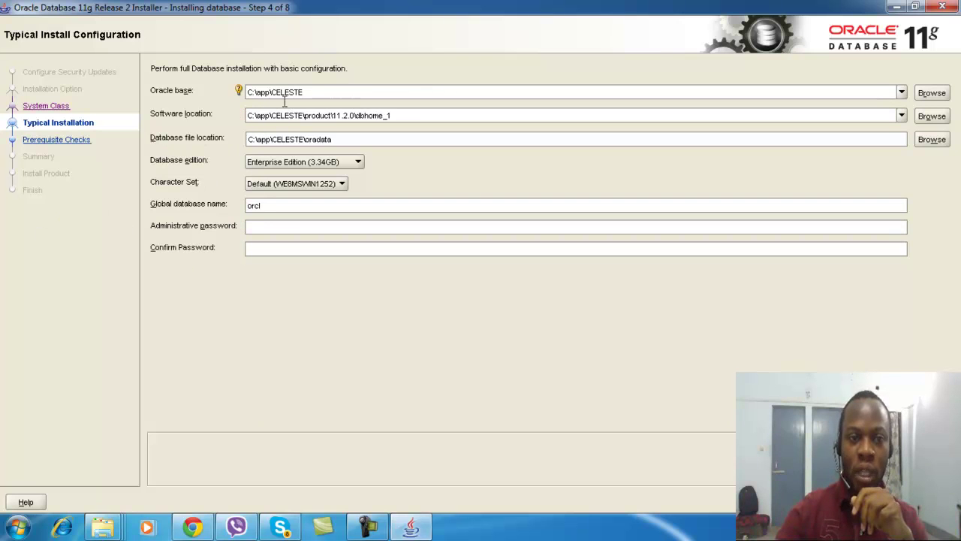
{"action": "left_click", "coordinate": [358, 164]}
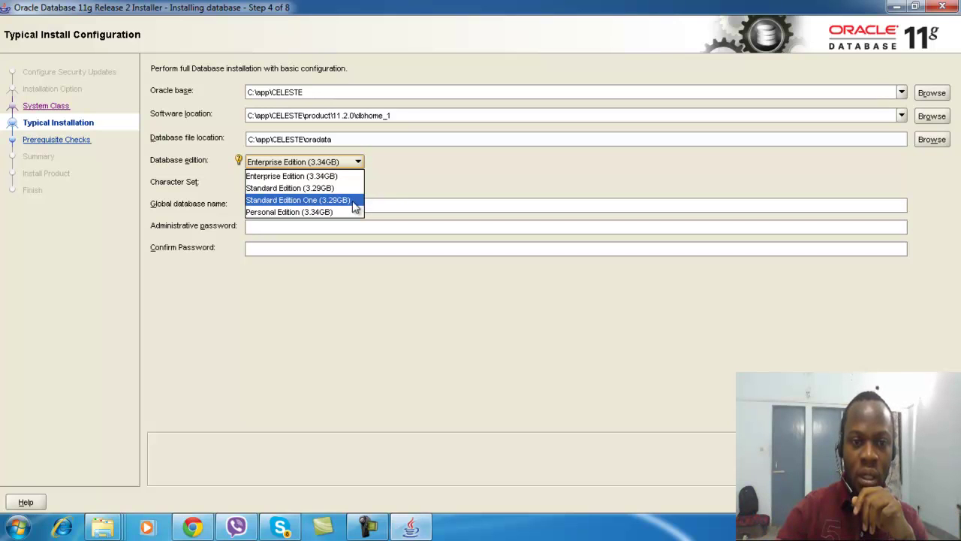
{"action": "left_click", "coordinate": [347, 176]}
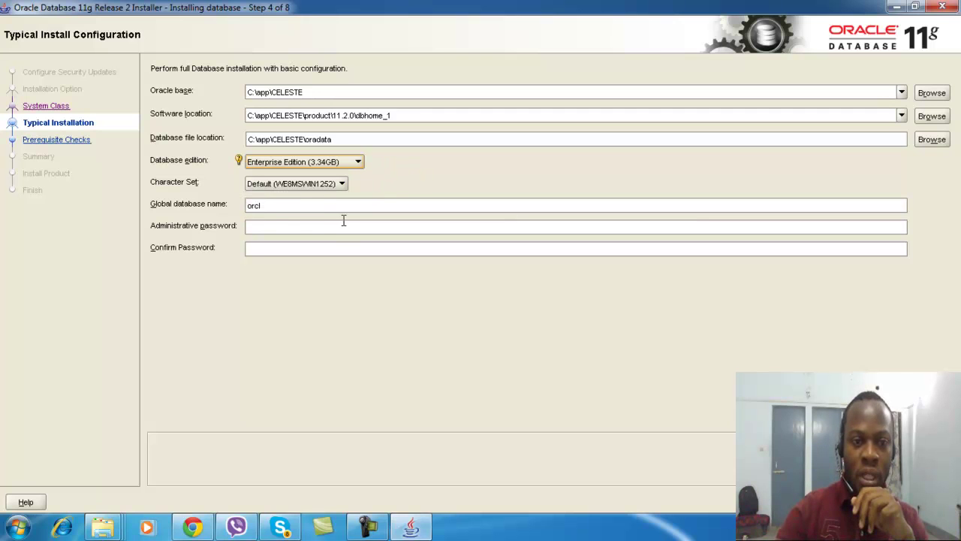
Enter the administrative password and its confirmation, then proceed
{"action": "left_click", "coordinate": [248, 210]}
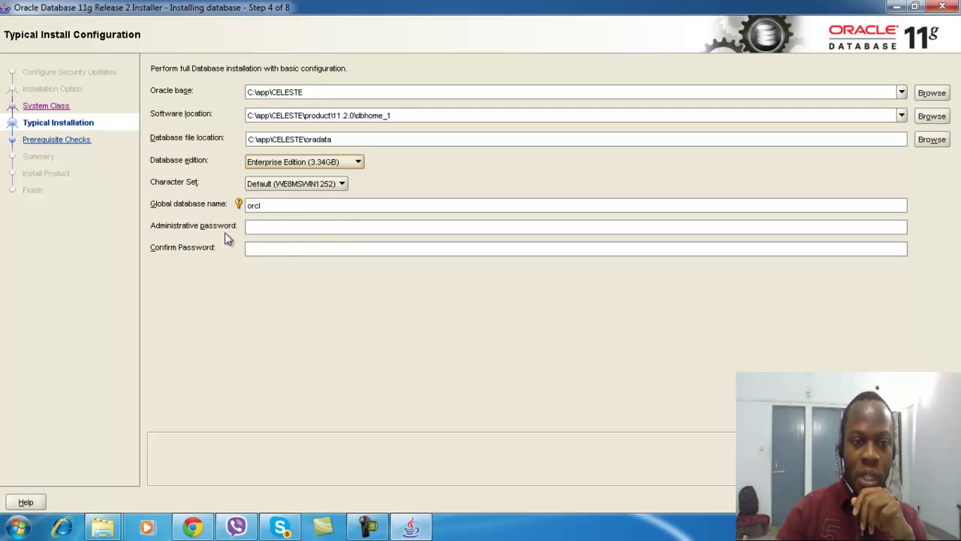
{"action": "left_click", "coordinate": [291, 229]}
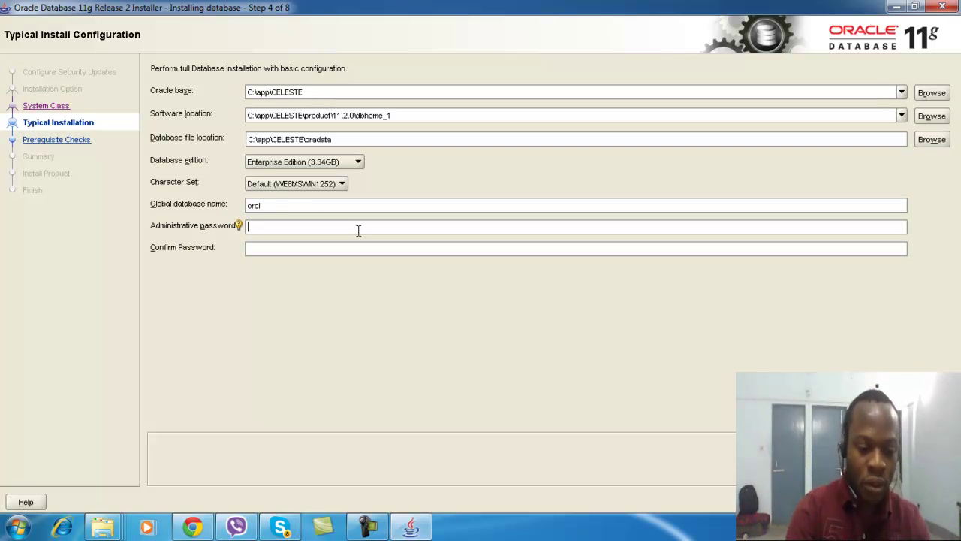
{"action": "type", "text": "**"}
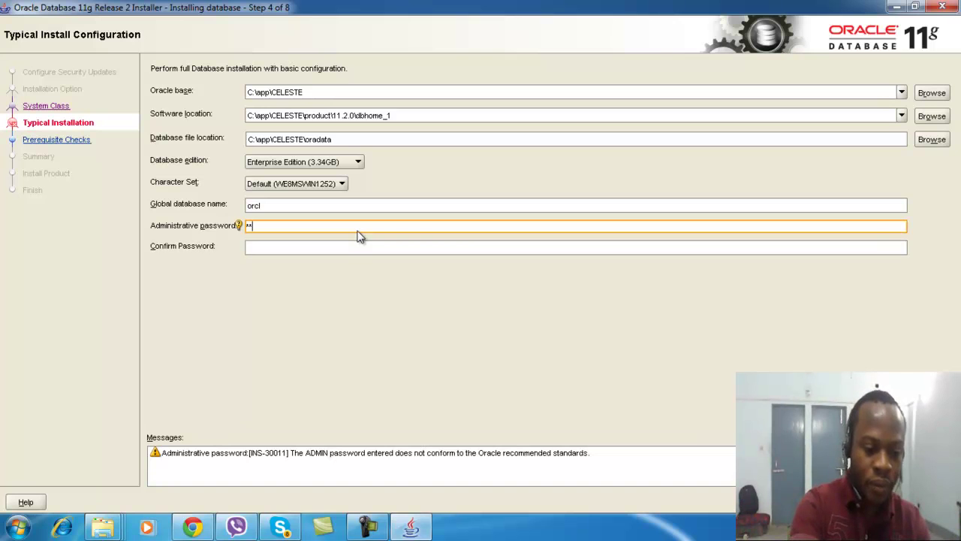
{"action": "type", "text": "***"}
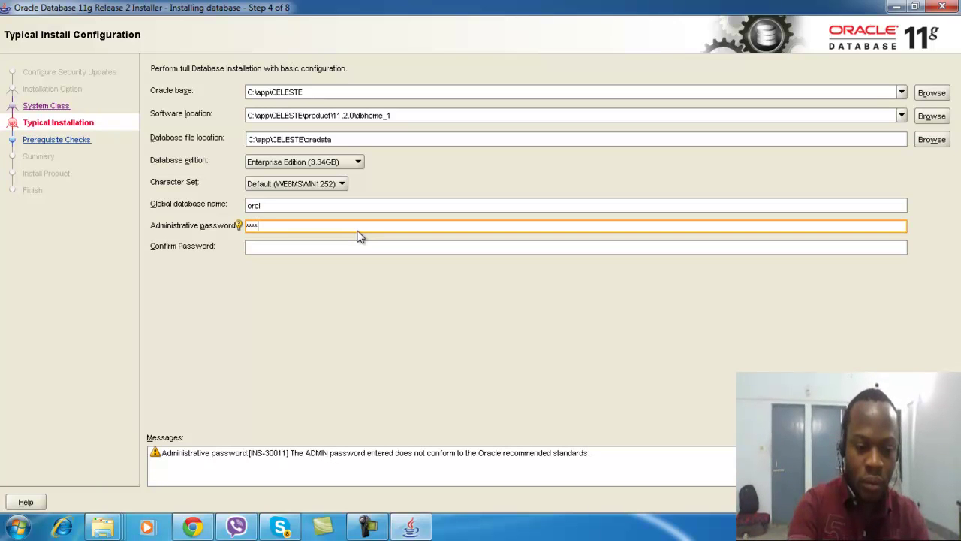
{"action": "left_click", "coordinate": [329, 245]}
{"action": "type", "text": "****"}
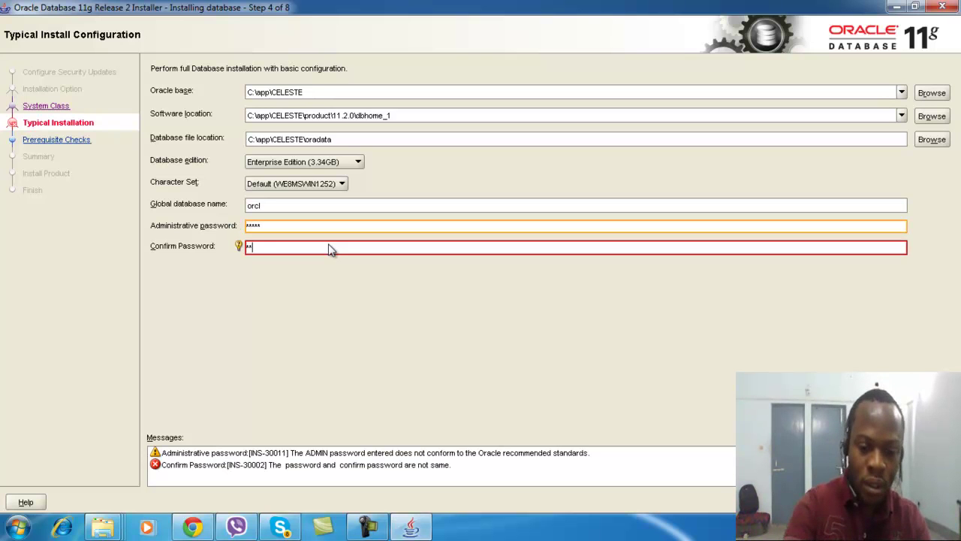
{"action": "type", "text": "*"}
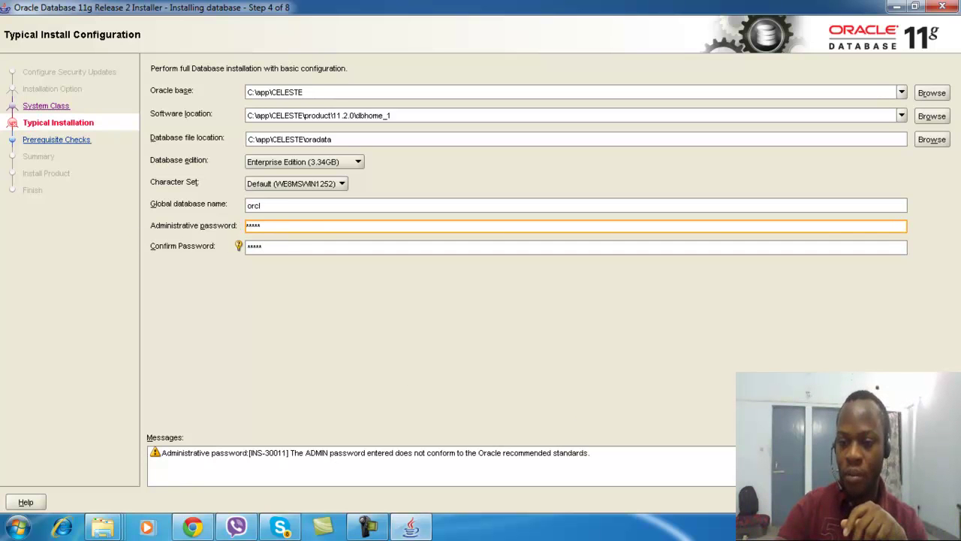
{"action": "key", "text": "Return"}
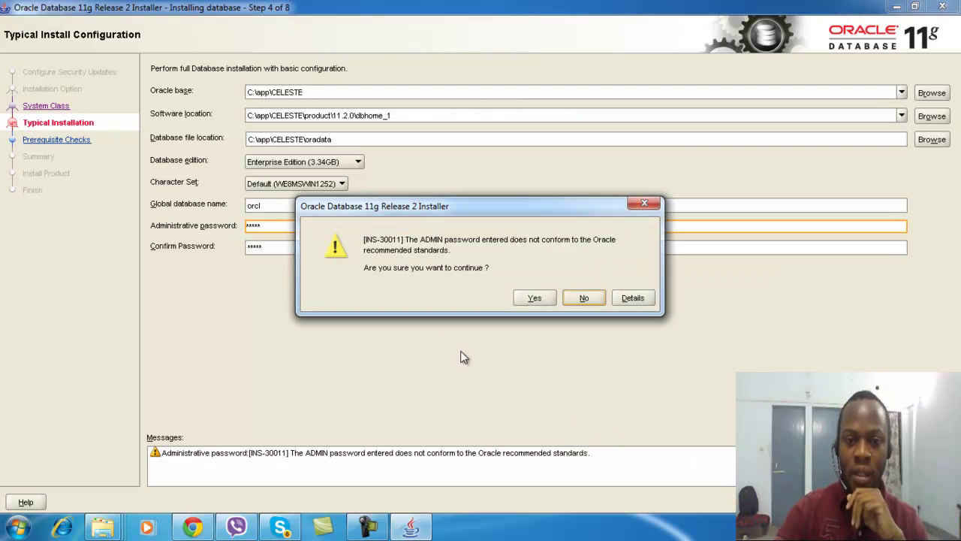
Accept the INS-30011 password warning and wait through prerequisite checks to the Summary
{"action": "left_click", "coordinate": [535, 298]}
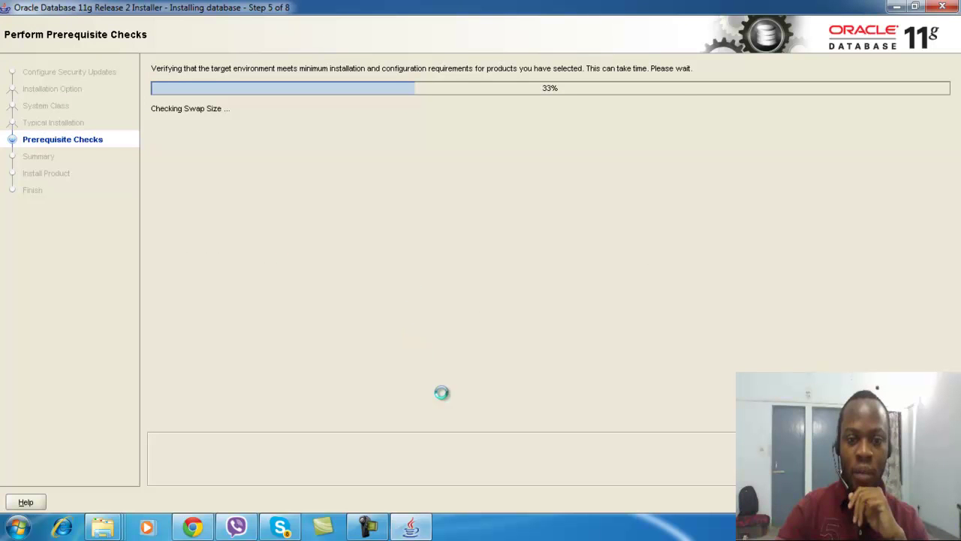
{"action": "mouse_move", "coordinate": [373, 531]}
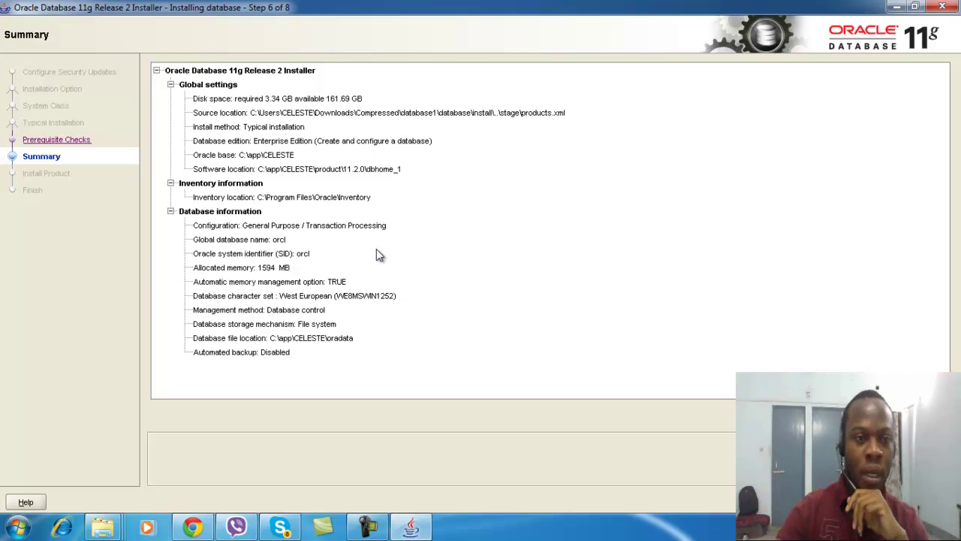
{"action": "left_click", "coordinate": [365, 527]}
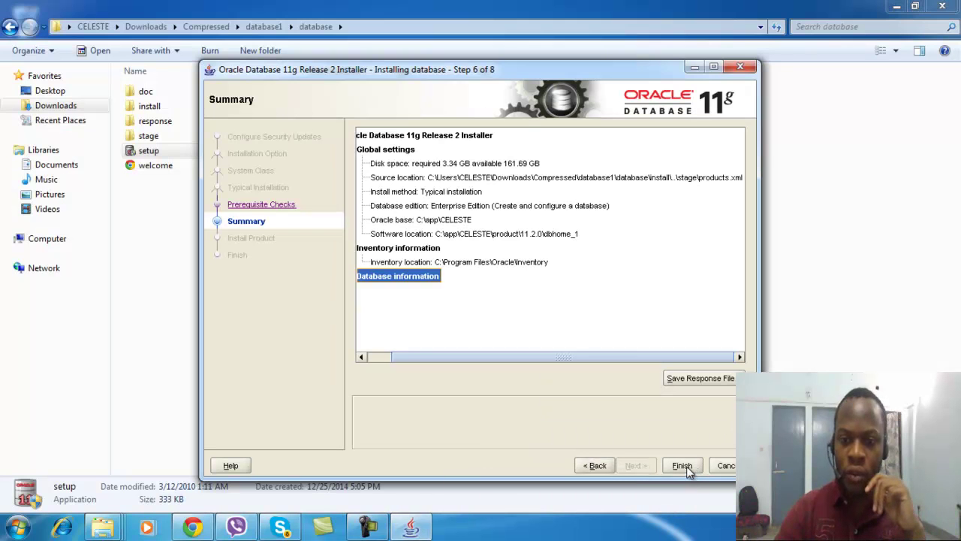
Finish the Summary to start installing, waiting until product installation reaches 100%
{"action": "left_click", "coordinate": [681, 465]}
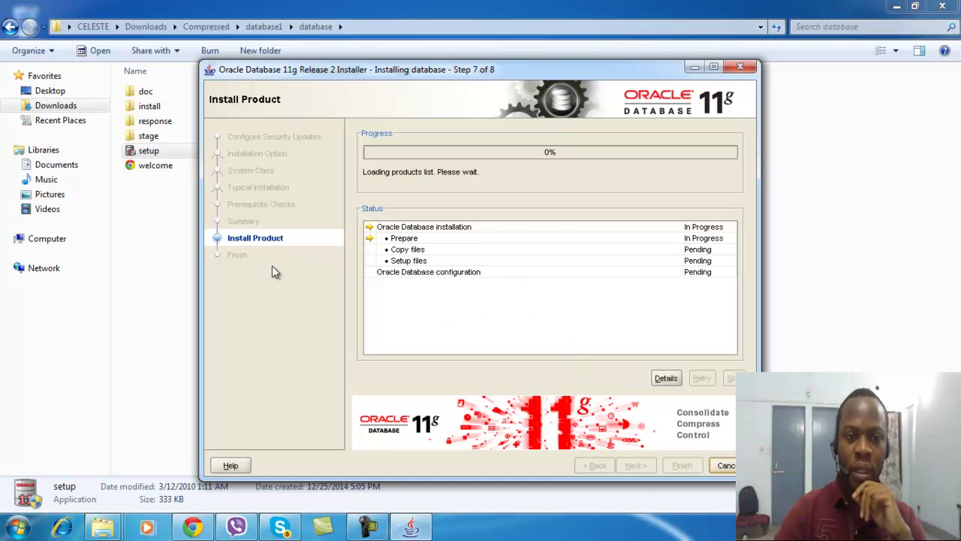
{"action": "mouse_move", "coordinate": [366, 527]}
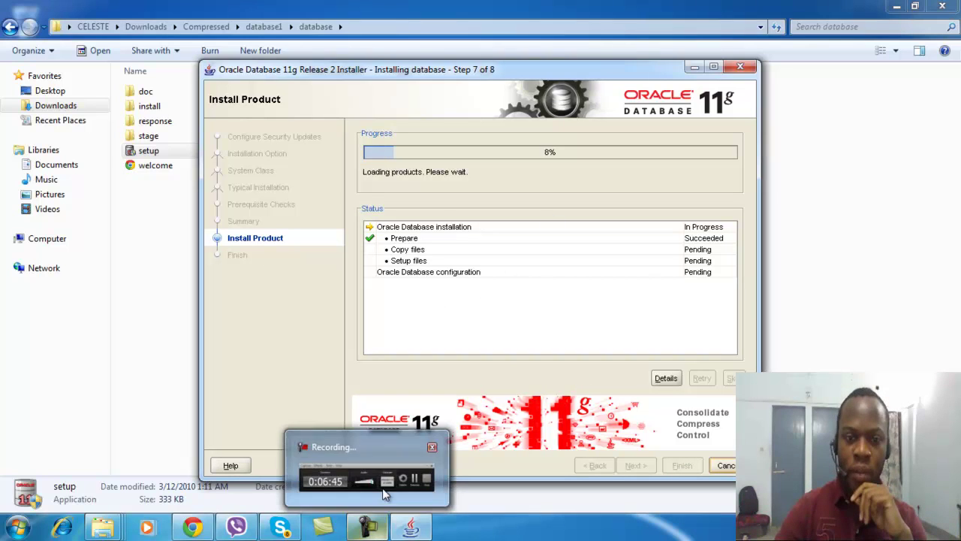
{"action": "left_click", "coordinate": [366, 528]}
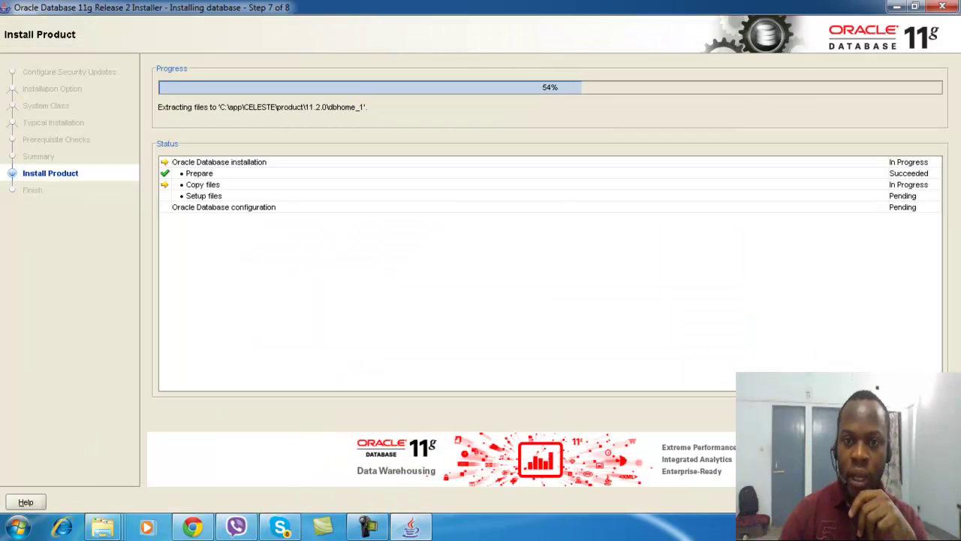
{"action": "left_click", "coordinate": [365, 528]}
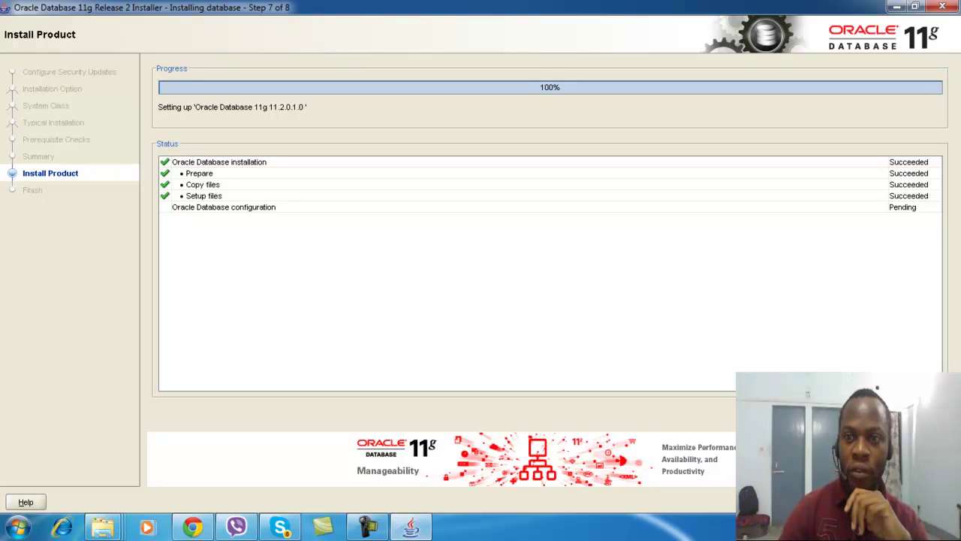
{"action": "left_click", "coordinate": [368, 527]}
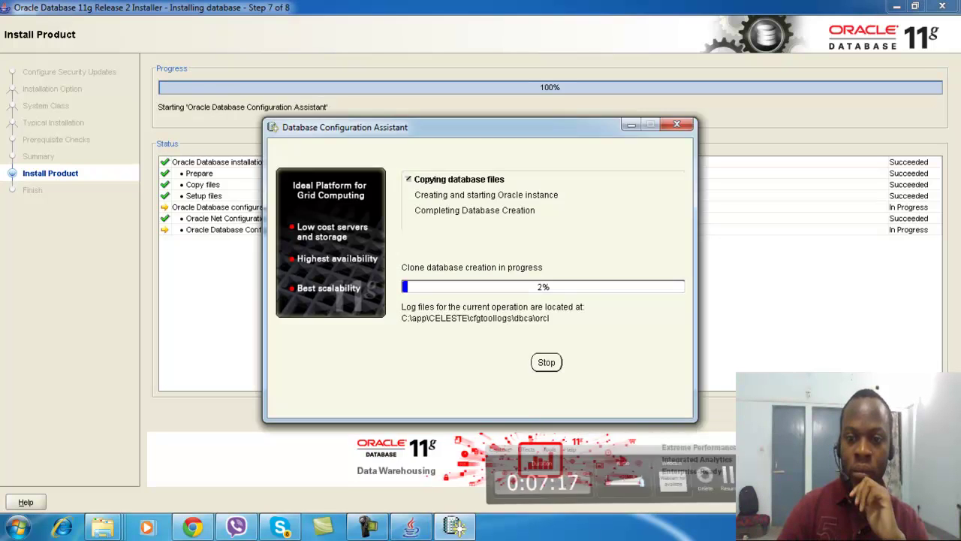
Move the DBCA window aside and wait for the orcl clone database creation to complete
{"action": "left_click_drag", "start_coordinate": [473, 131], "coordinate": [527, 46]}
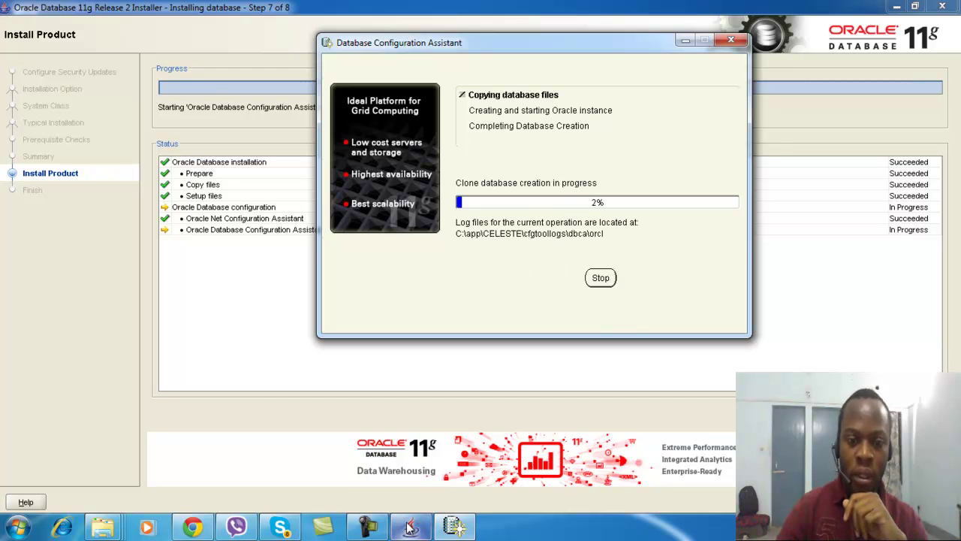
{"action": "left_click", "coordinate": [368, 528]}
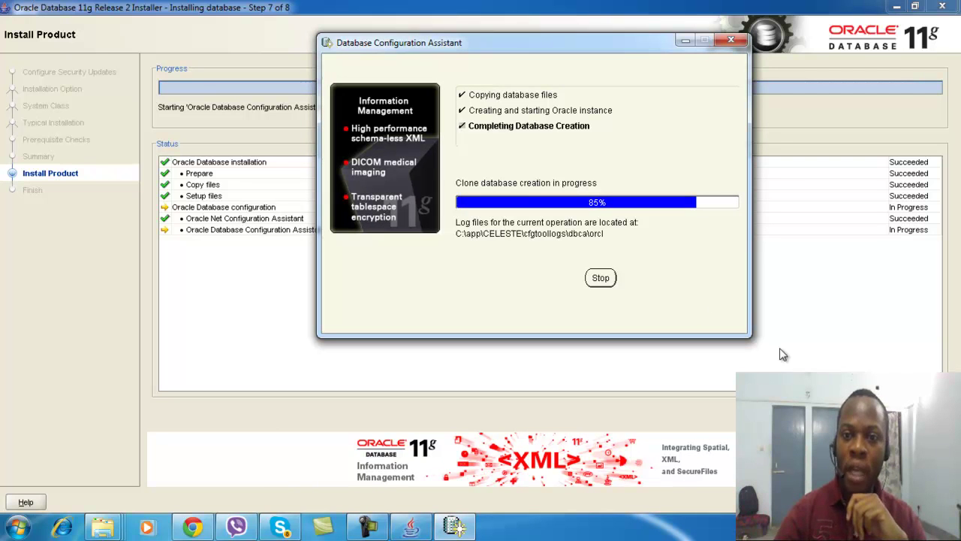
{"action": "left_click", "coordinate": [368, 528]}
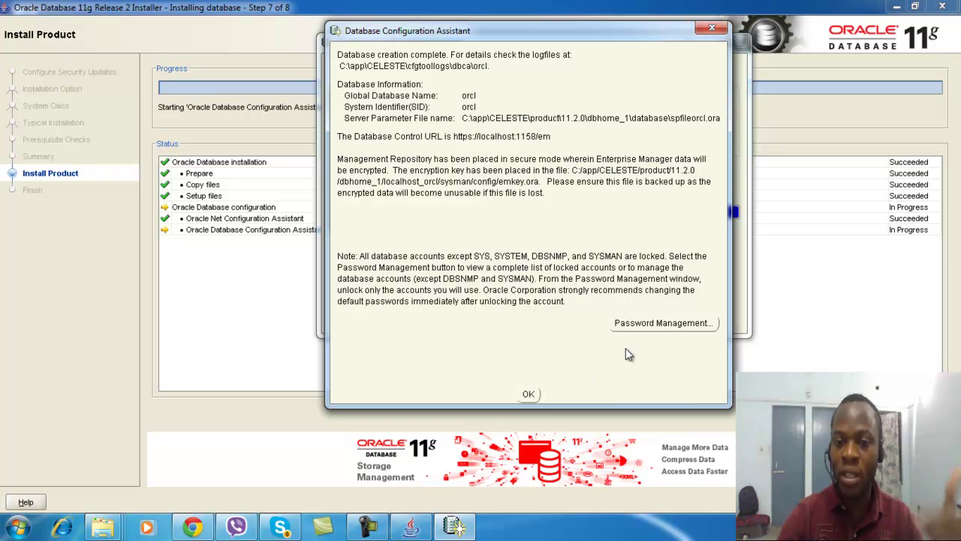
Open Password Management and enter and confirm a new password for SYS
{"action": "left_click", "coordinate": [651, 325]}
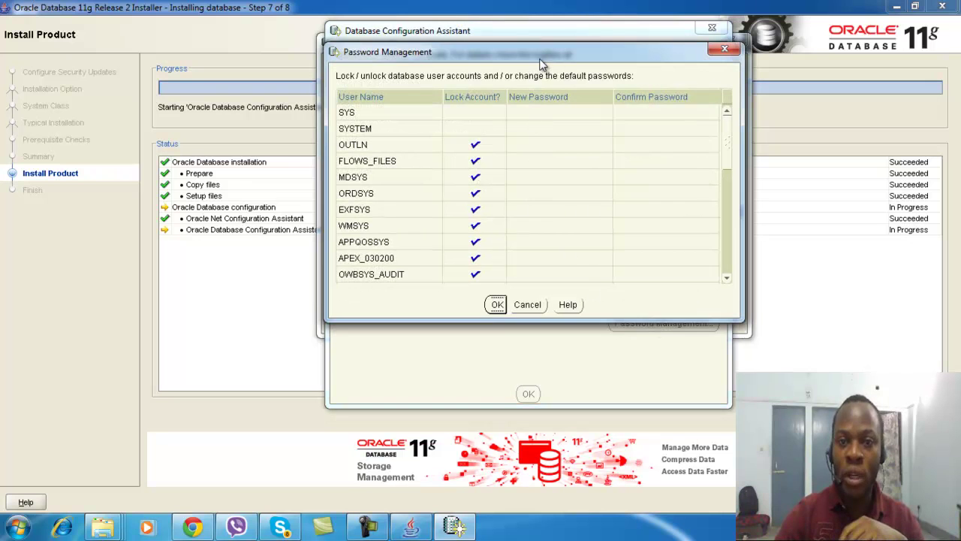
{"action": "left_click_drag", "start_coordinate": [540, 53], "coordinate": [547, 32]}
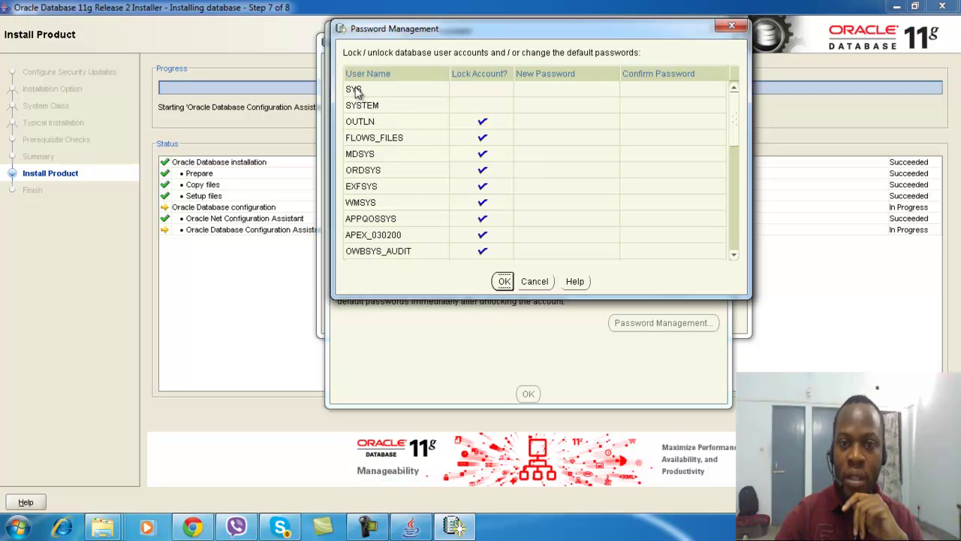
{"action": "left_click", "coordinate": [534, 90]}
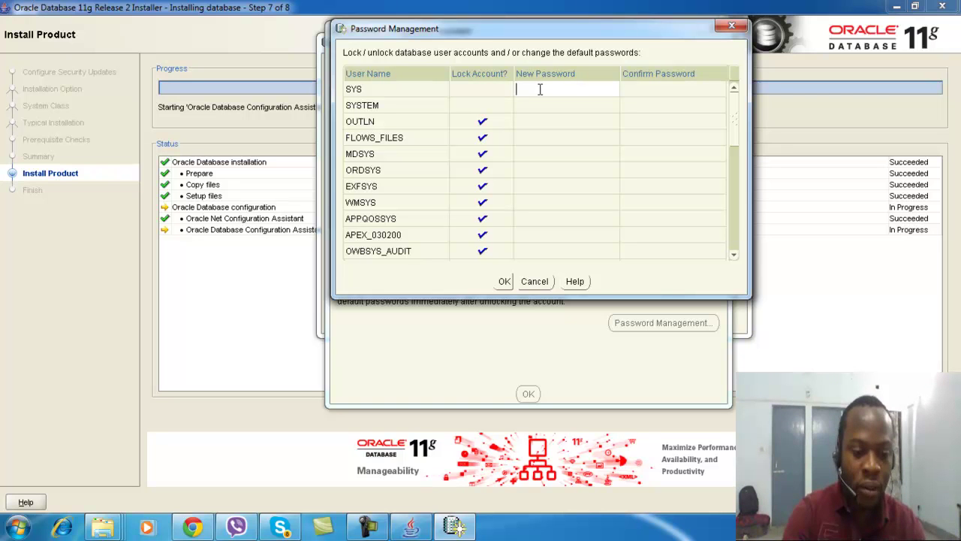
{"action": "type", "text": "or"}
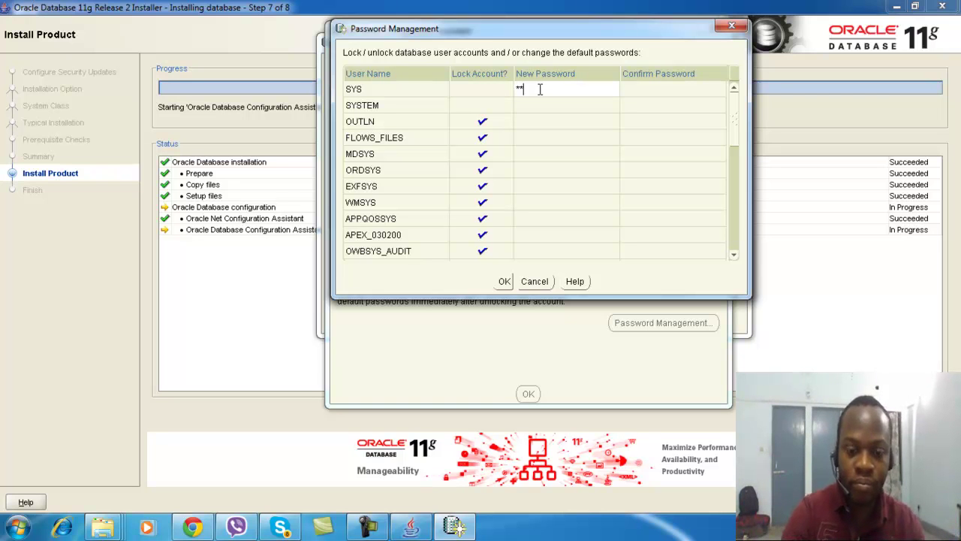
{"action": "type", "text": "acl"}
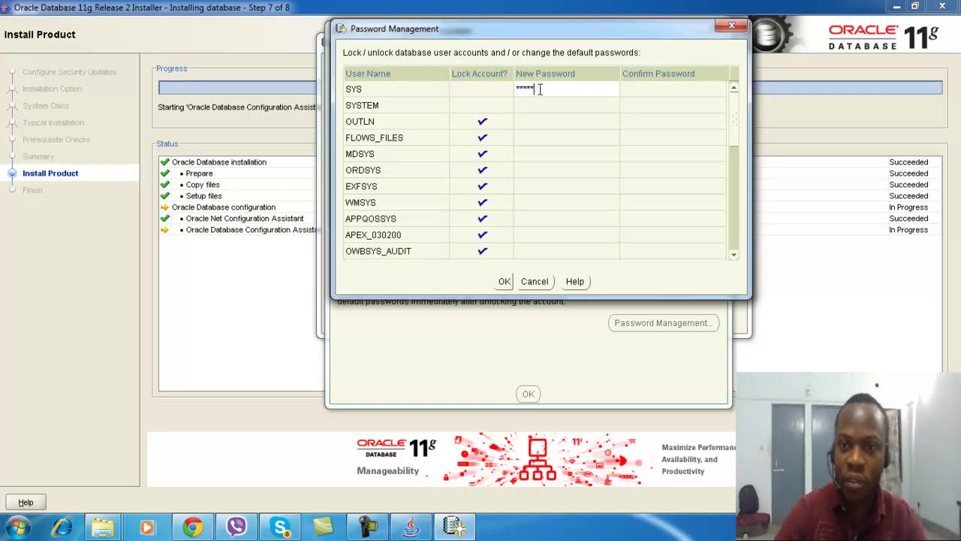
{"action": "left_click", "coordinate": [639, 88]}
{"action": "type", "text": "oracl"}
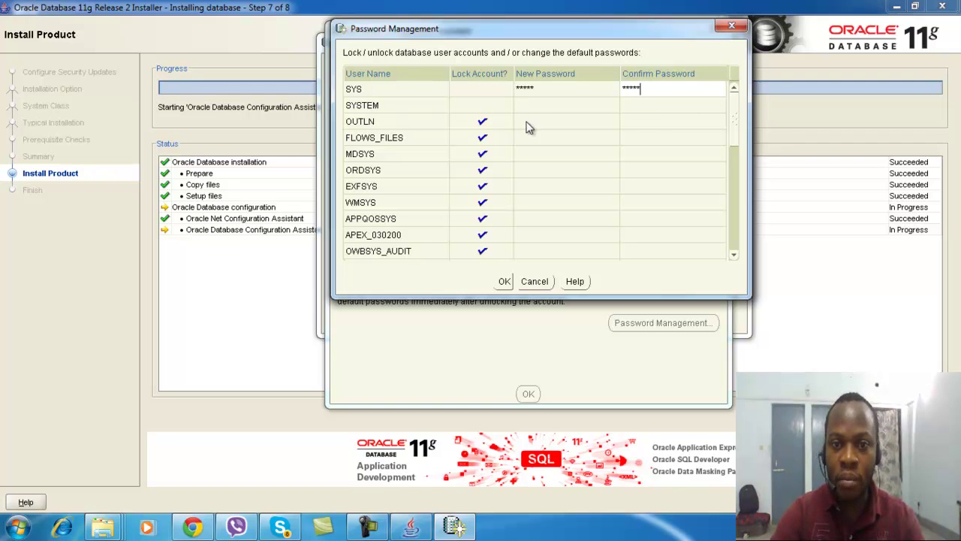
Enter and confirm a new password for SYSTEM, then scroll down the account list
{"action": "left_click", "coordinate": [532, 105]}
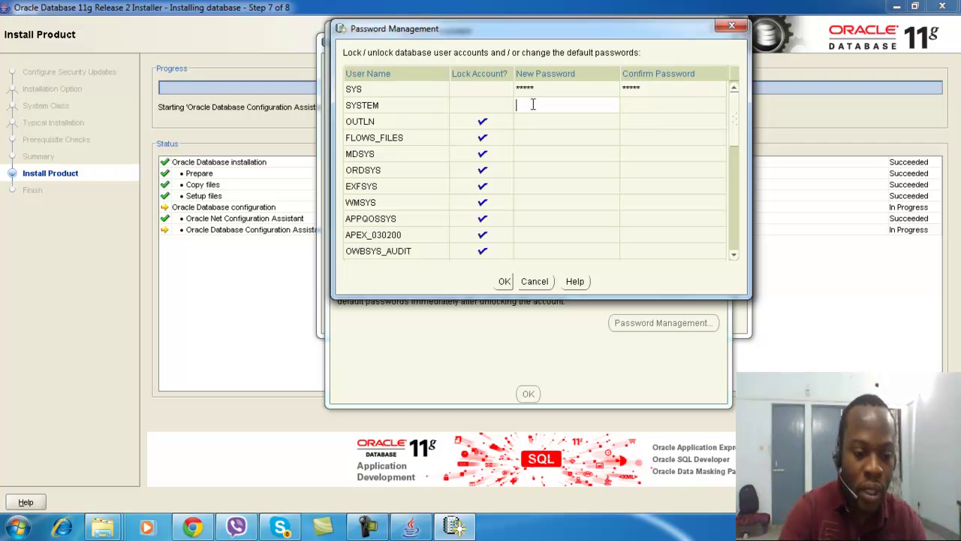
{"action": "type", "text": "*****"}
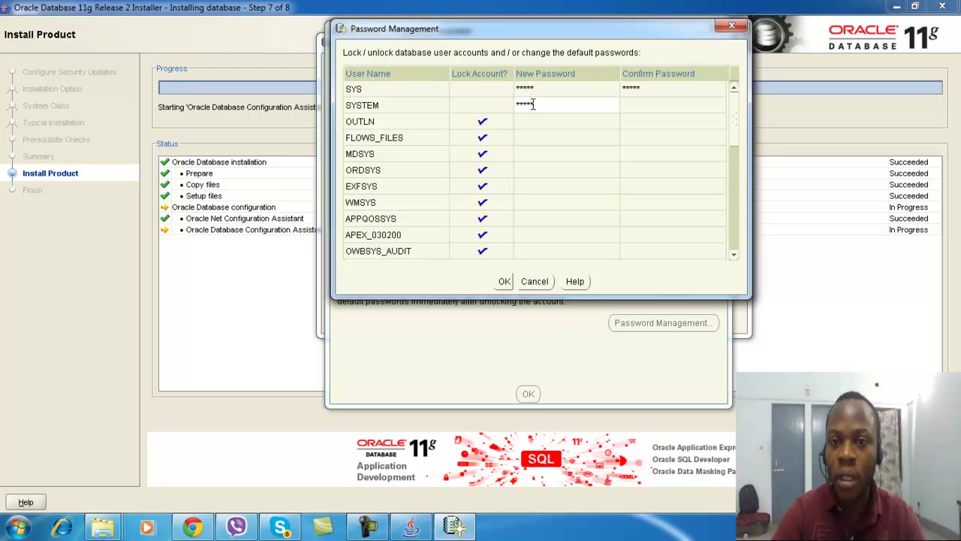
{"action": "left_click", "coordinate": [632, 106]}
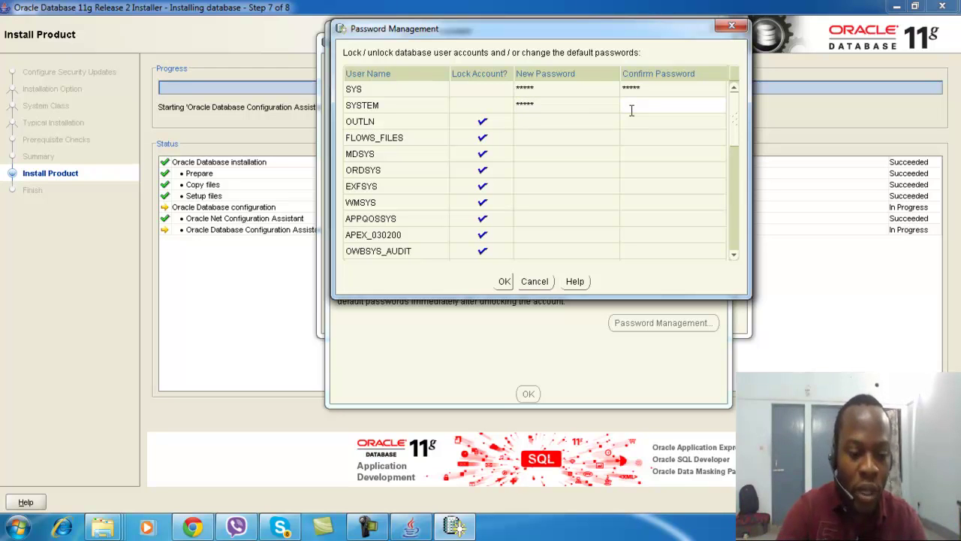
{"action": "type", "text": "****"}
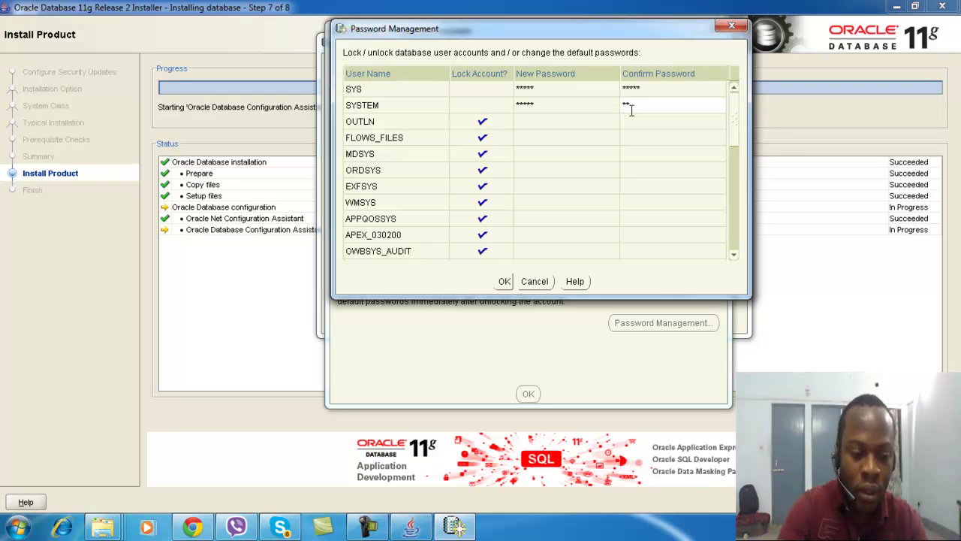
{"action": "type", "text": "*"}
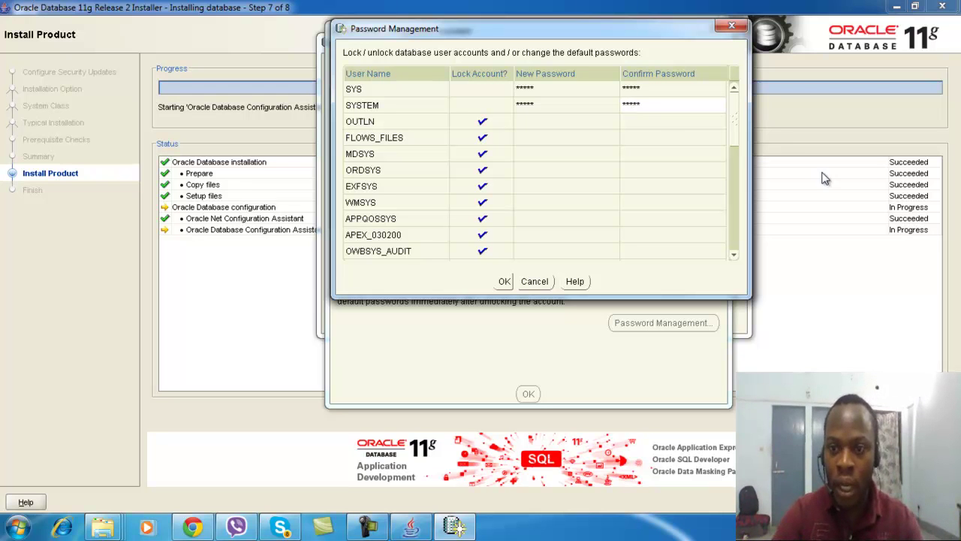
{"action": "left_click", "coordinate": [737, 166]}
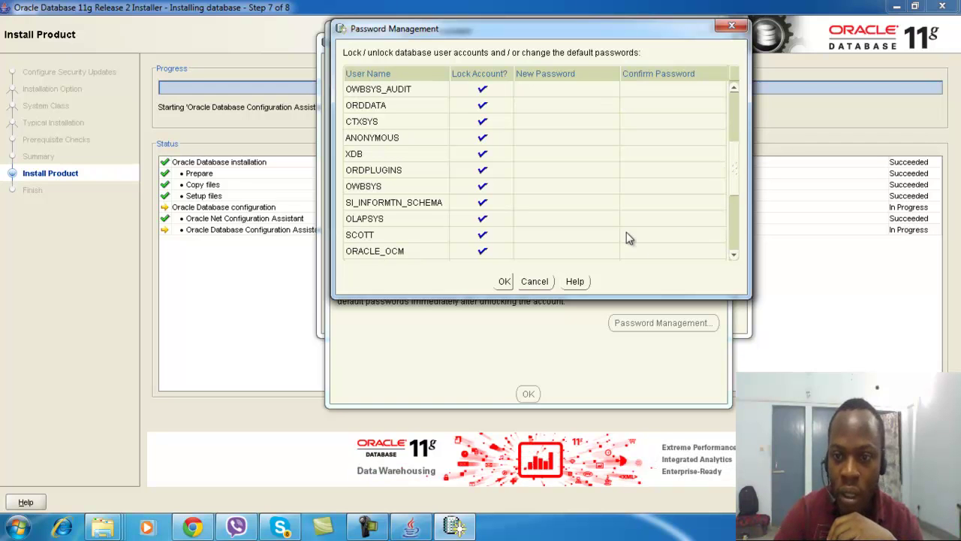
Unlock the HR account, enter and confirm its new password, and apply with OK
{"action": "left_click", "coordinate": [734, 222]}
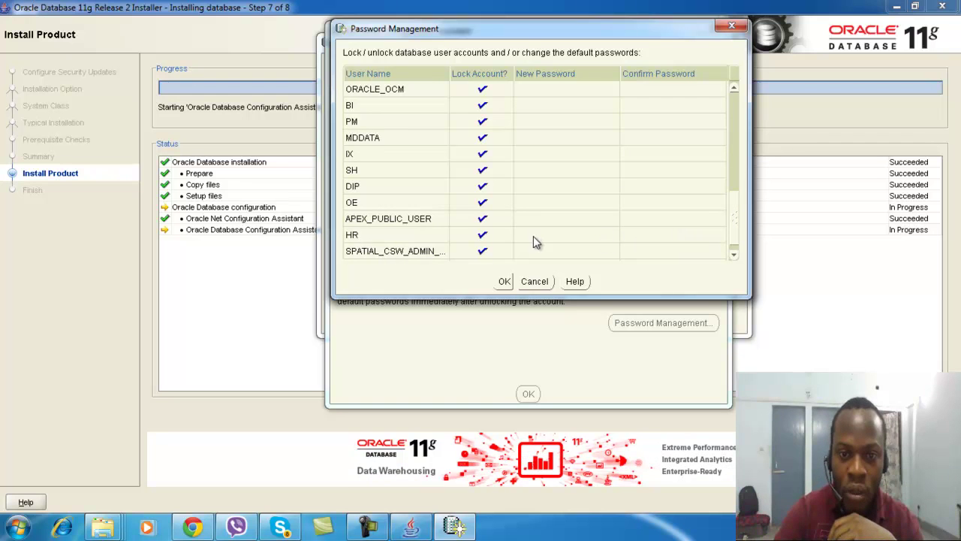
{"action": "left_click", "coordinate": [484, 235]}
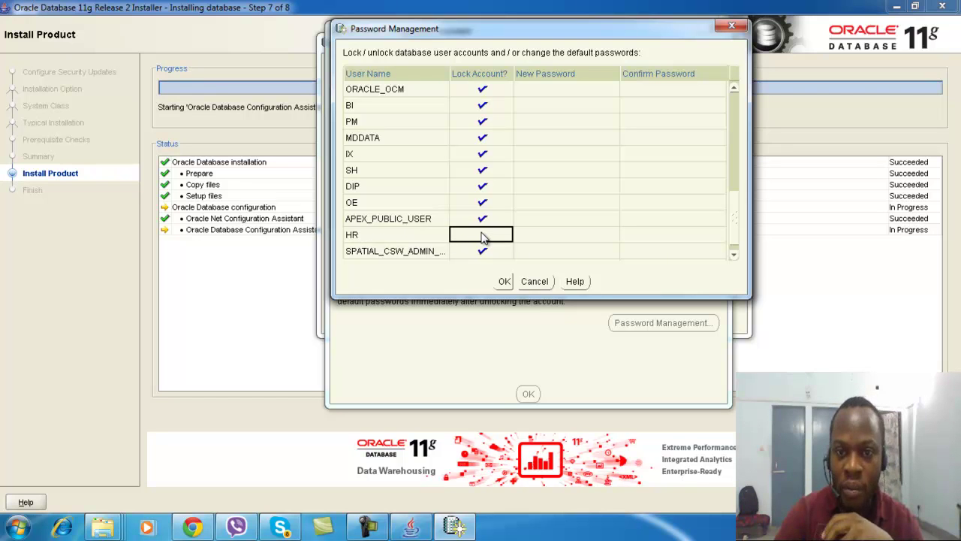
{"action": "left_click", "coordinate": [545, 238]}
{"action": "type", "text": "**"}
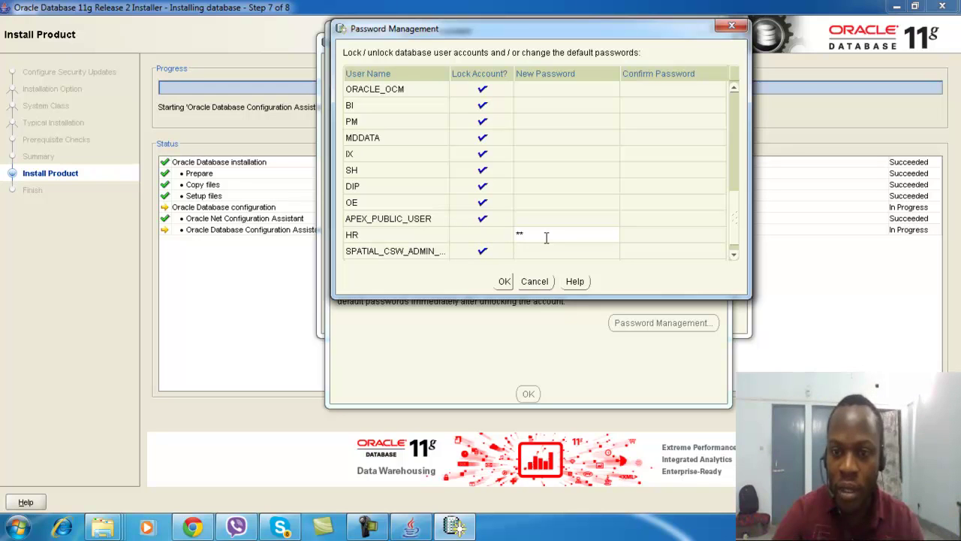
{"action": "left_click", "coordinate": [650, 236]}
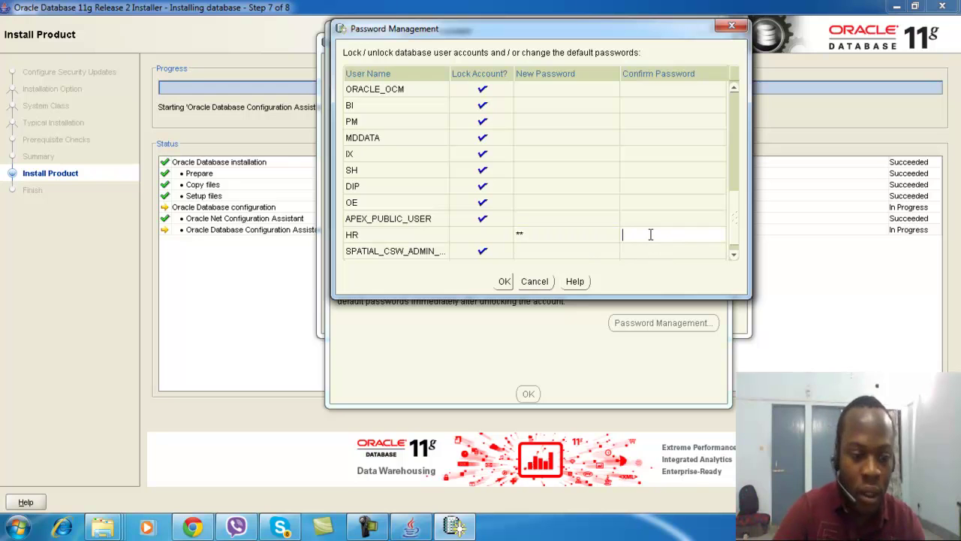
{"action": "type", "text": "**"}
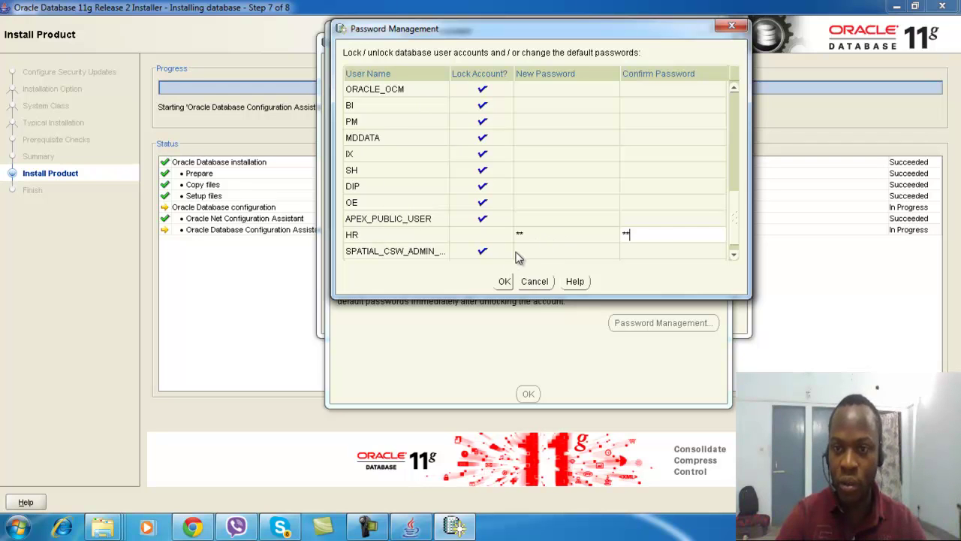
{"action": "left_click", "coordinate": [503, 282]}
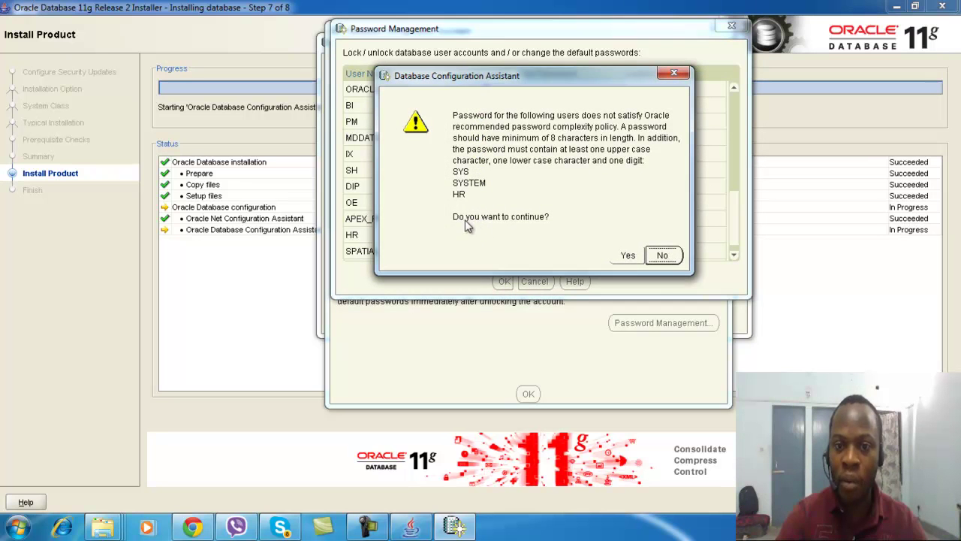
Accept the password complexity warning and dismiss the DBCA summary to reach the Finish page
{"action": "left_click", "coordinate": [627, 256]}
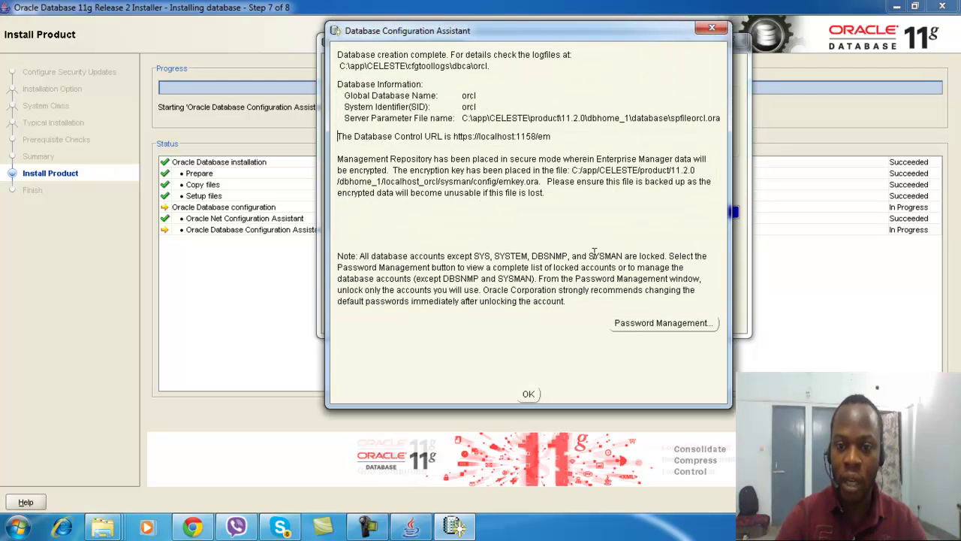
{"action": "left_click", "coordinate": [528, 394]}
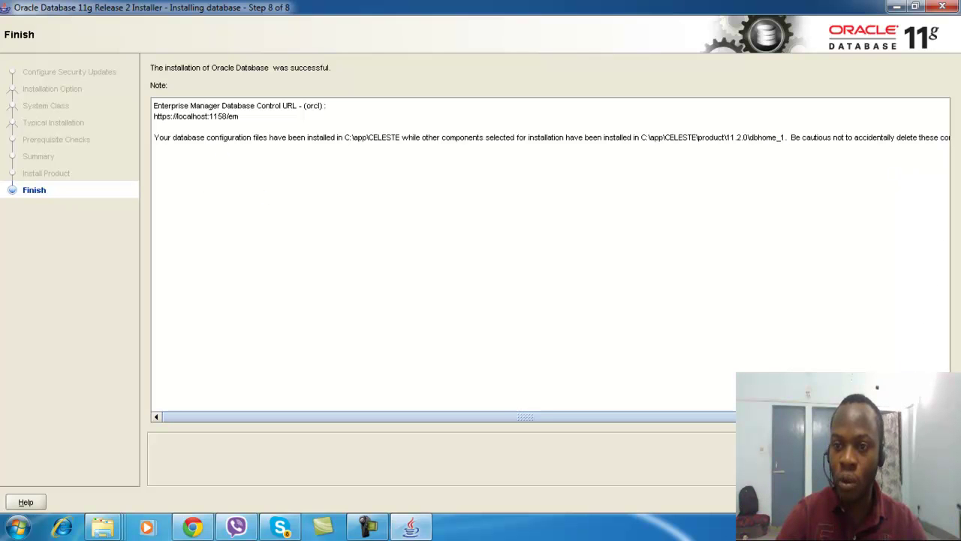
Close the Oracle installer and search the Start menu for 'cmd'
{"action": "left_click", "coordinate": [919, 501]}
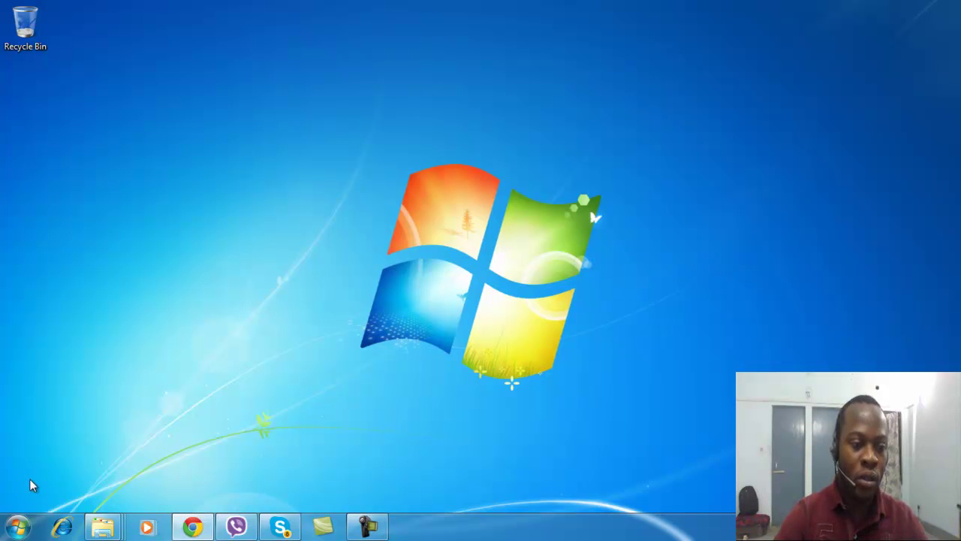
{"action": "left_click", "coordinate": [18, 527]}
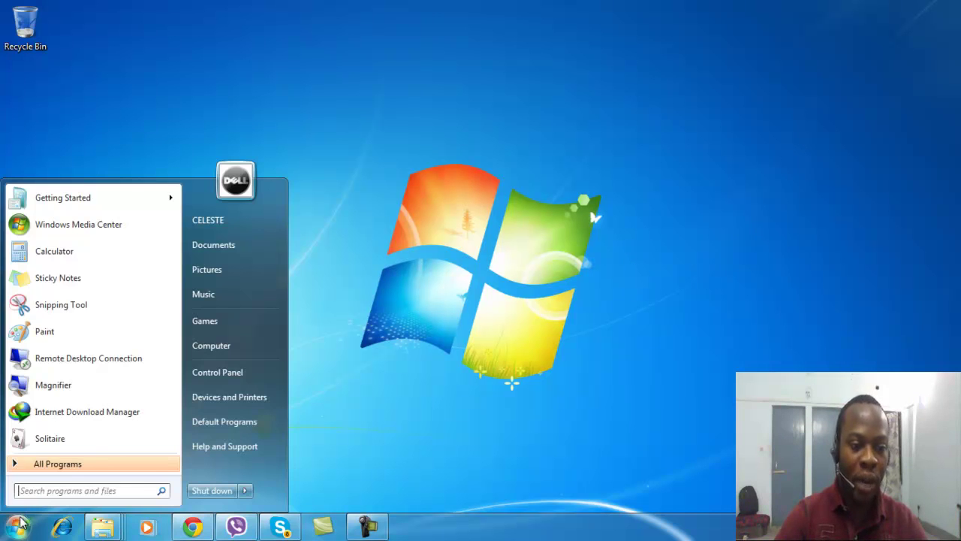
{"action": "type", "text": "cmd"}
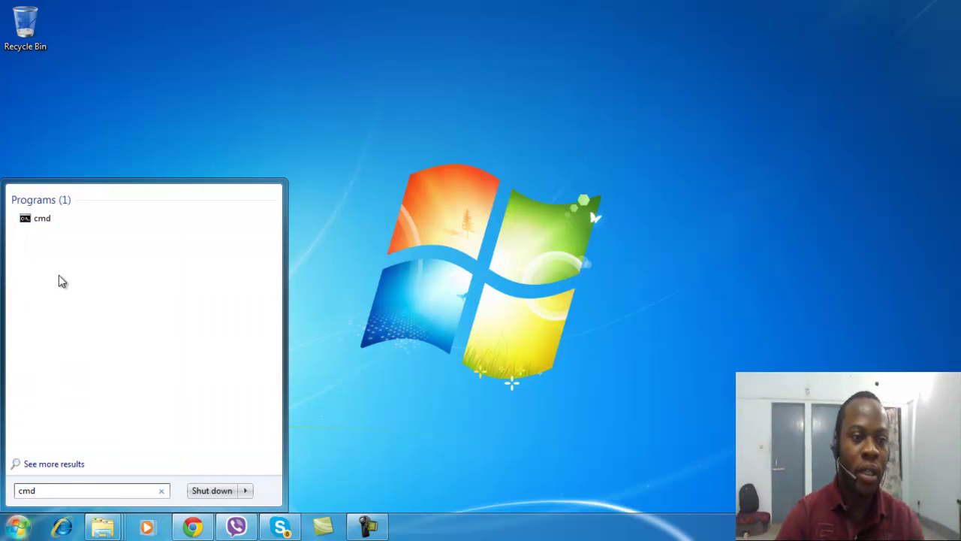
Launch Command Prompt and run SET ORACLE_SID=orcl
{"action": "left_click", "coordinate": [56, 219]}
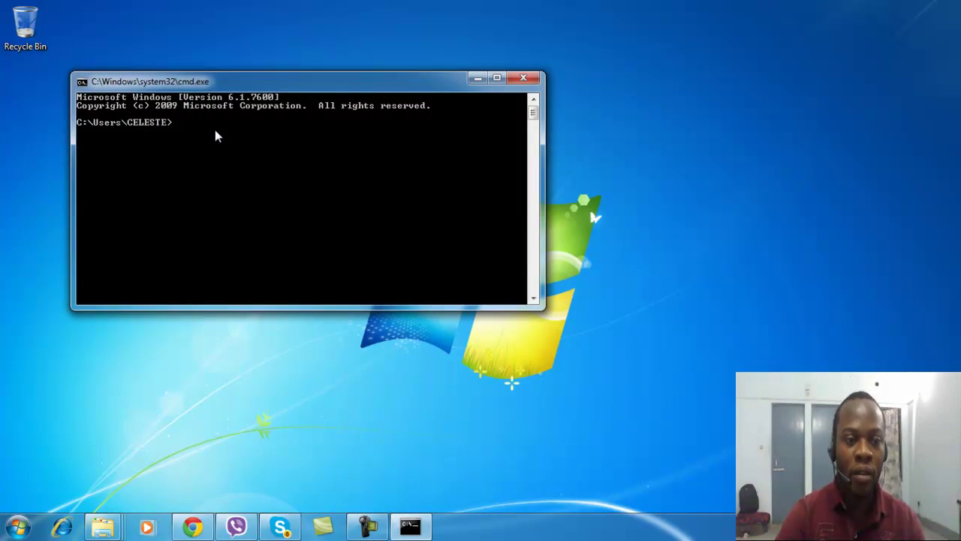
{"action": "type", "text": "SET "}
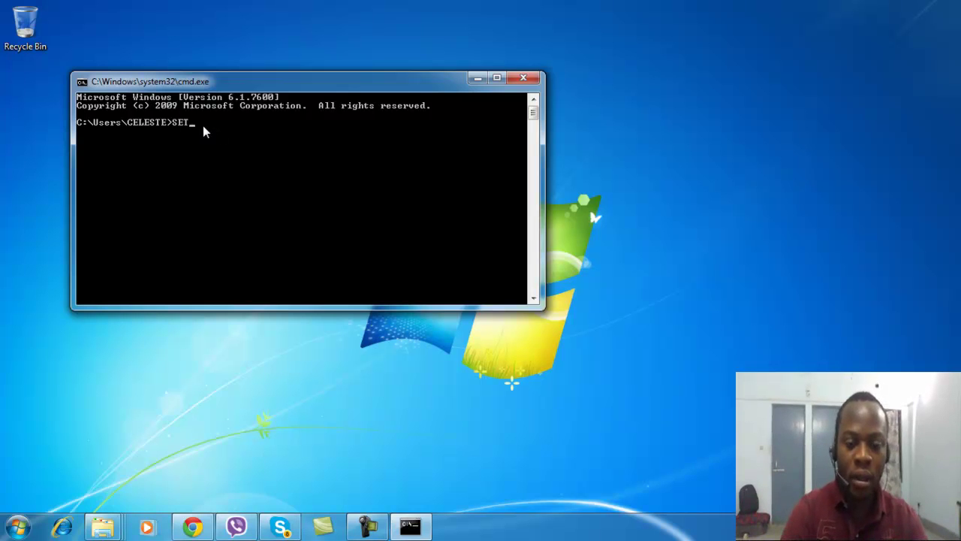
{"action": "type", "text": "ORACLKE"}
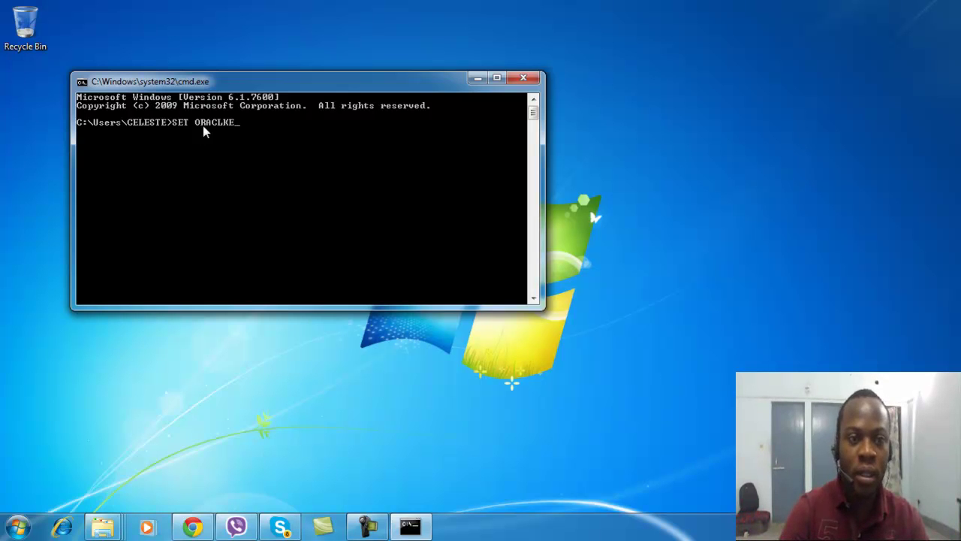
{"action": "key", "text": "BackSpace"}
{"action": "key", "text": "BackSpace"}
{"action": "type", "text": "E"}
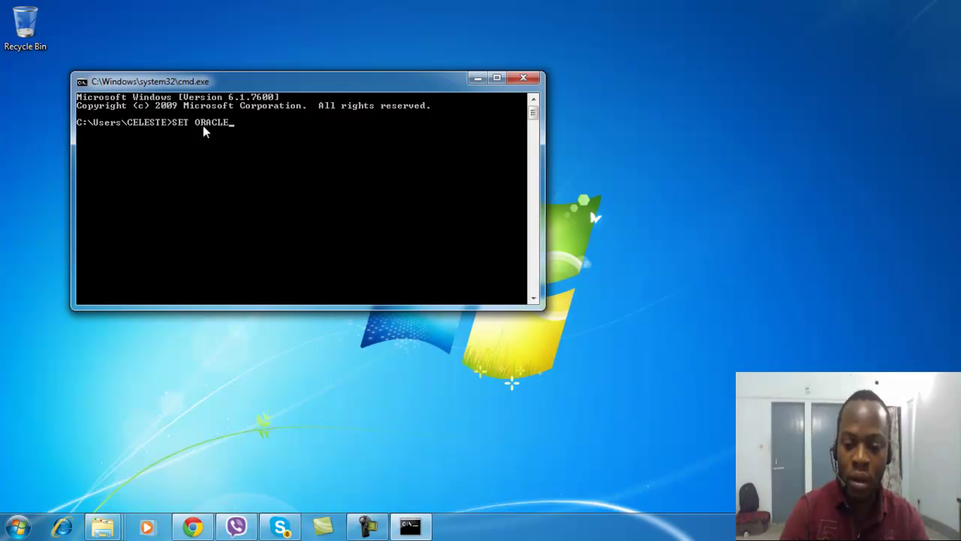
{"action": "type", "text": "_SID"}
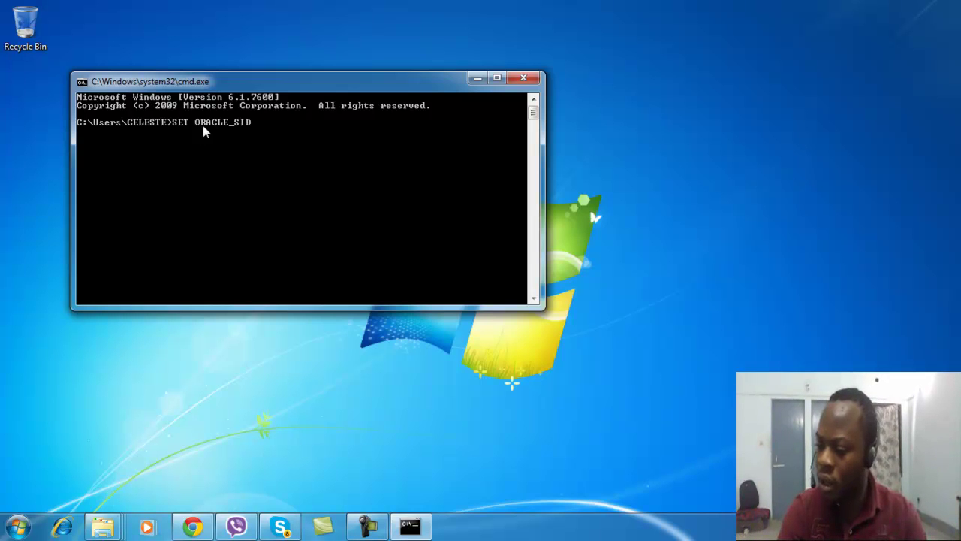
{"action": "type", "text": "=orac"}
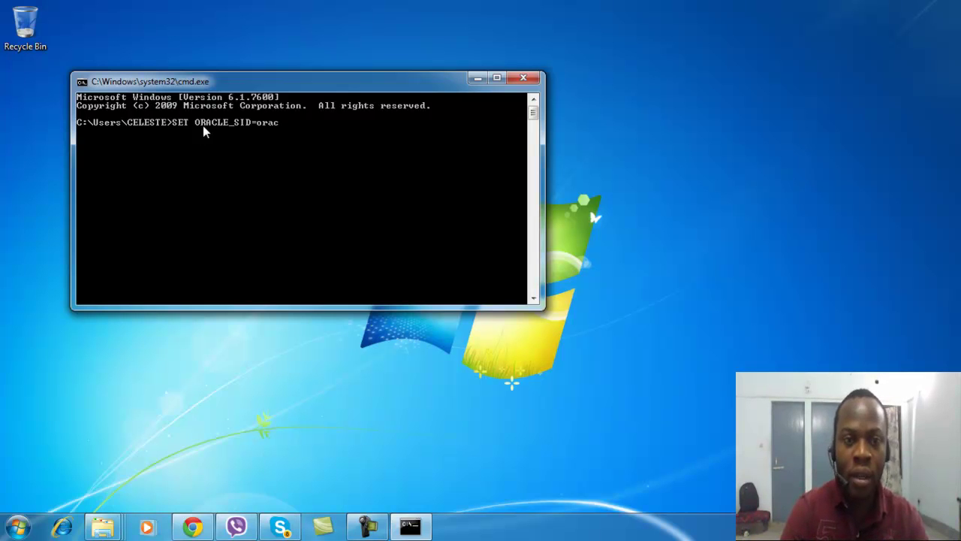
{"action": "key", "text": "BackSpace"}
{"action": "key", "text": "BackSpace"}
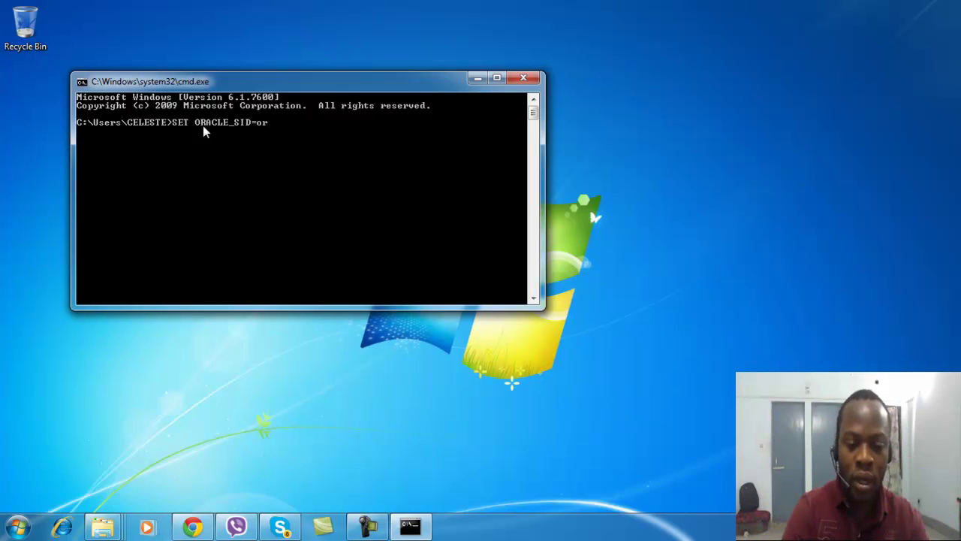
{"action": "type", "text": "cl"}
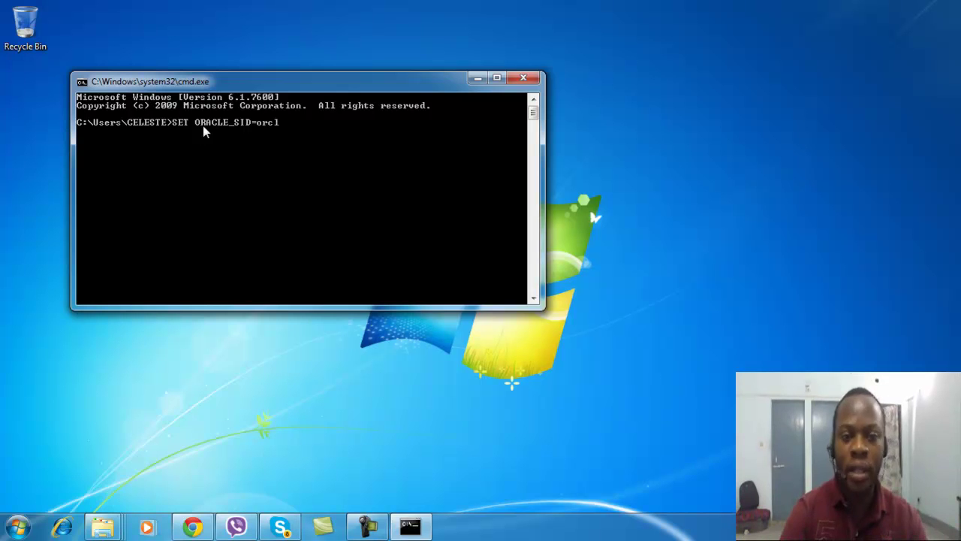
{"action": "key", "text": "Return"}
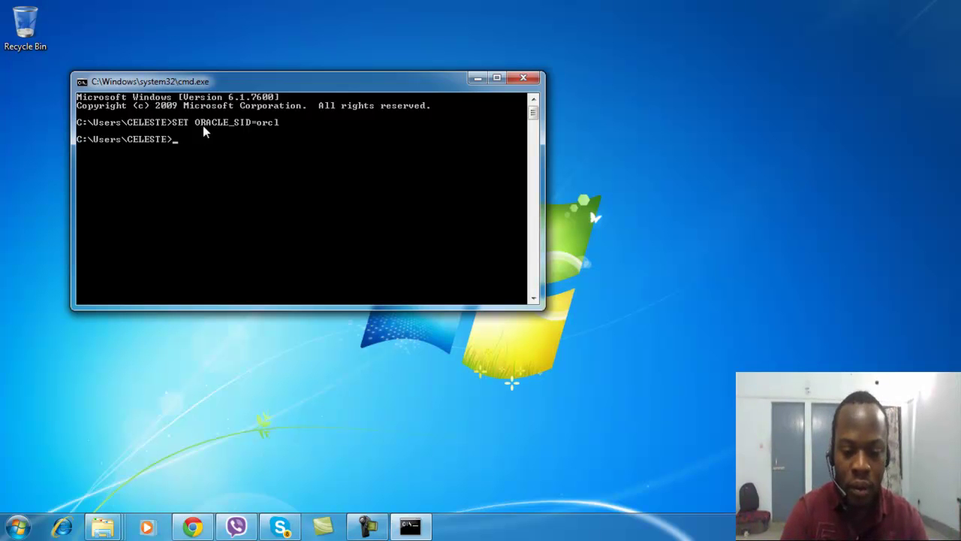
Run SQLPLUS/AS SYSDBA, which only prints the SQL*Plus usage help
{"action": "type", "text": "SQLPLUS"}
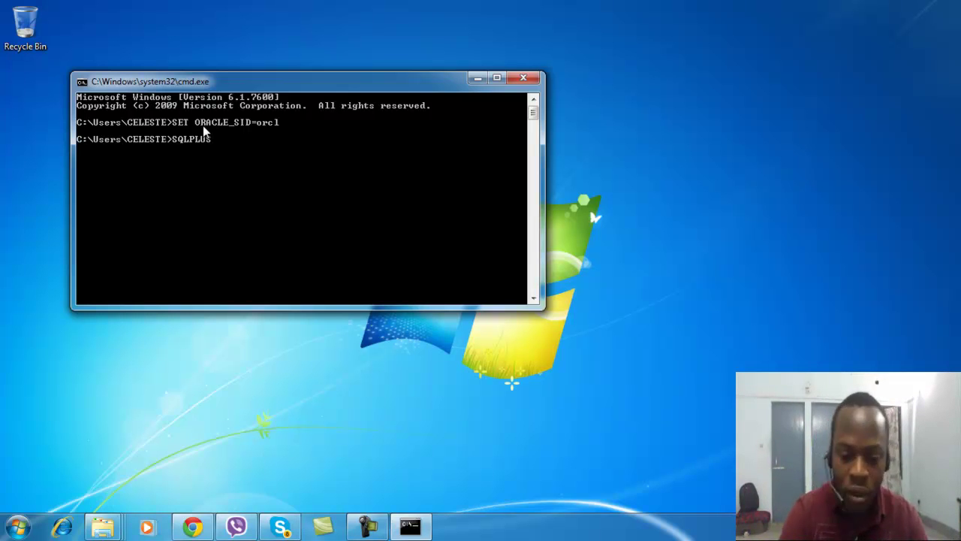
{"action": "type", "text": "/AS"}
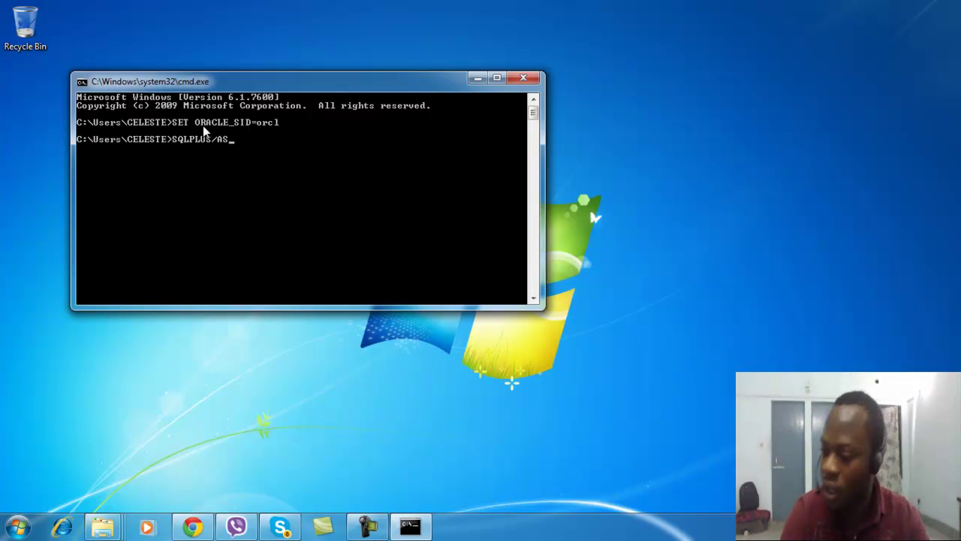
{"action": "type", "text": " S"}
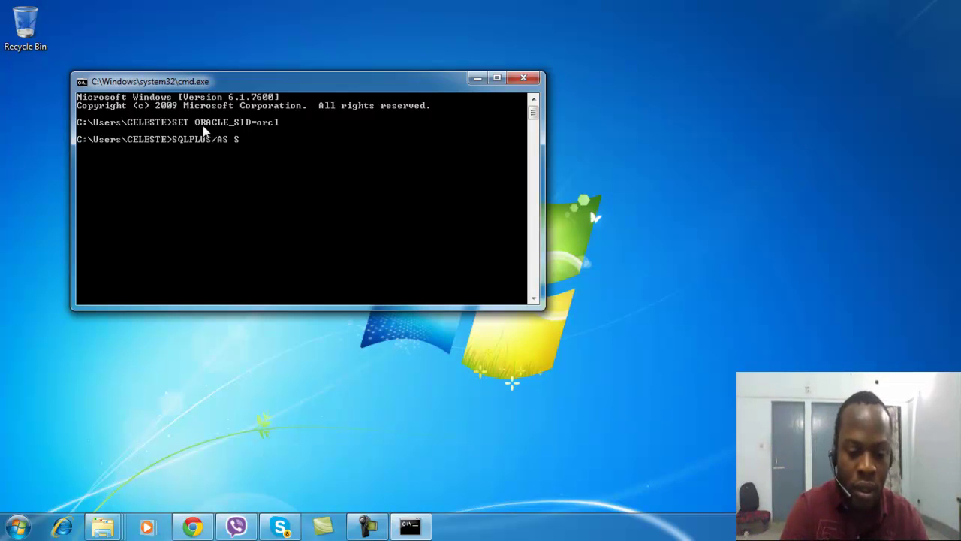
{"action": "type", "text": "YSDA"}
{"action": "key", "text": "BackSpace"}
{"action": "type", "text": "BA"}
{"action": "key", "text": "Return"}
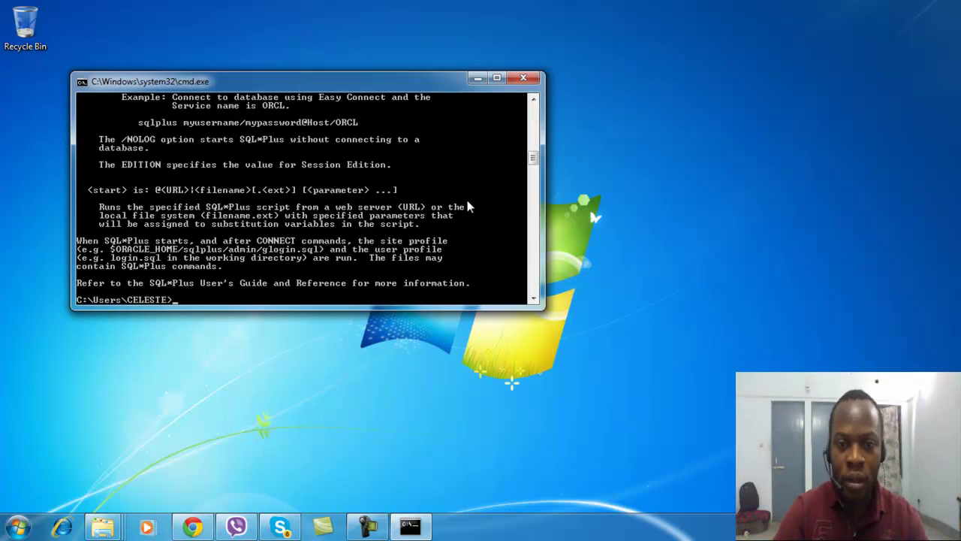
{"action": "mouse_move", "coordinate": [536, 156]}
{"action": "left_mouse_down"}
{"action": "mouse_move", "coordinate": [534, 173]}
{"action": "mouse_move", "coordinate": [537, 160]}
{"action": "left_mouse_up"}
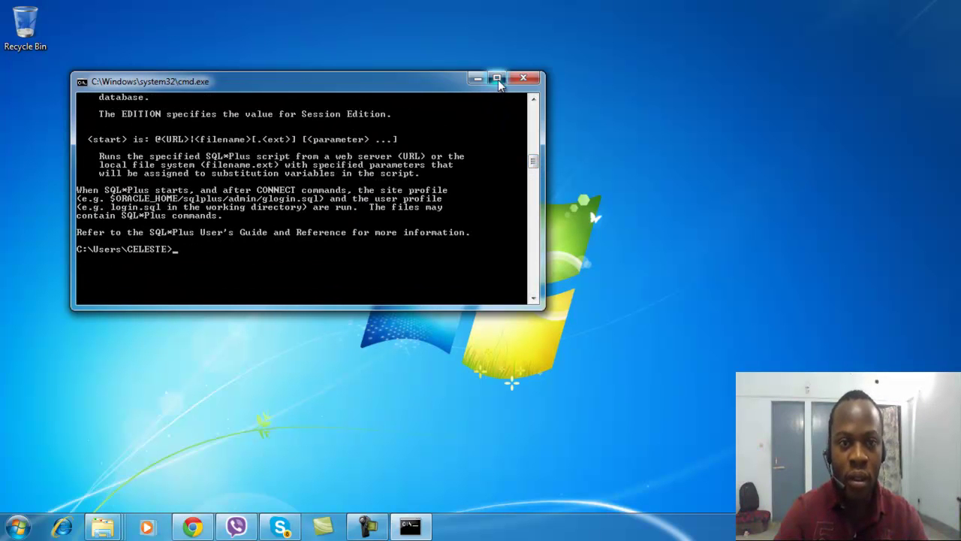
Enlarge the console and run SQLPLUS SYS/<password> AS SYSDBA to connect as SYSDBA
{"action": "left_click", "coordinate": [497, 78]}
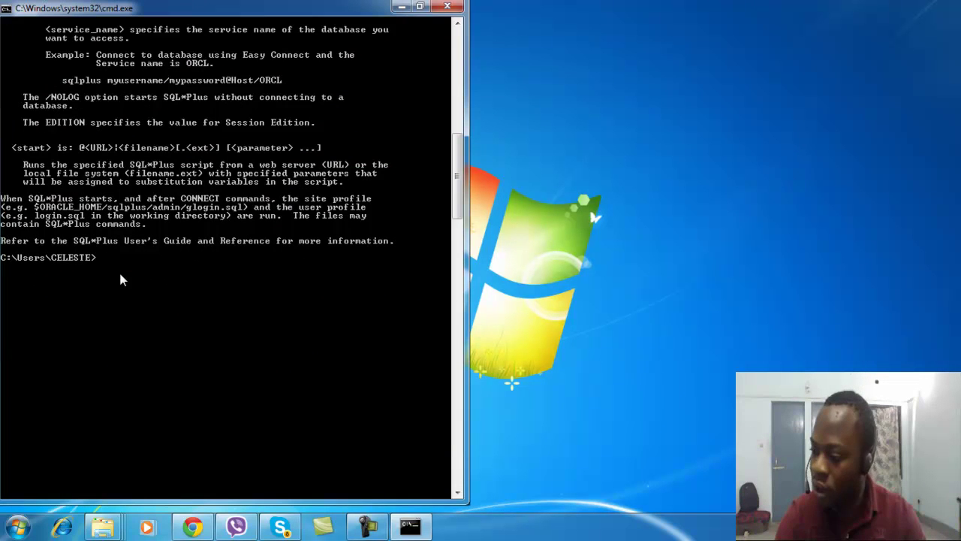
{"action": "type", "text": "LE"}
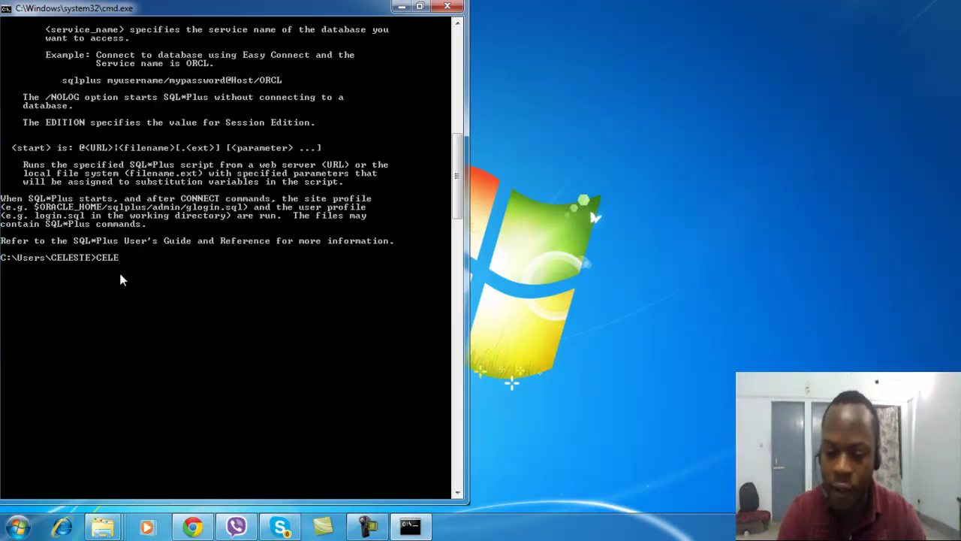
{"action": "key", "text": "BackSpace"}
{"action": "key", "text": "BackSpace"}
{"action": "key", "text": "BackSpace"}
{"action": "key", "text": "BackSpace"}
{"action": "type", "text": "SQLPLUS"}
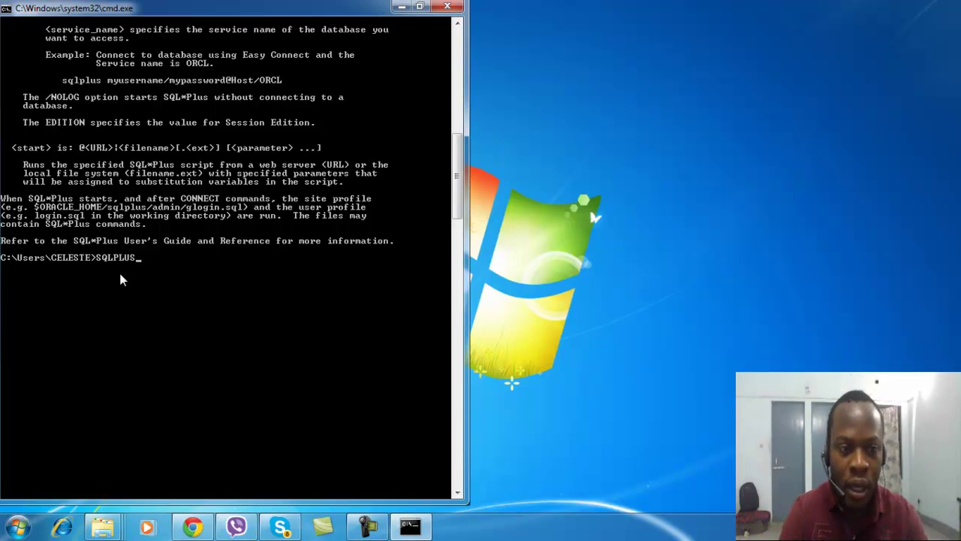
{"action": "type", "text": " SYS"}
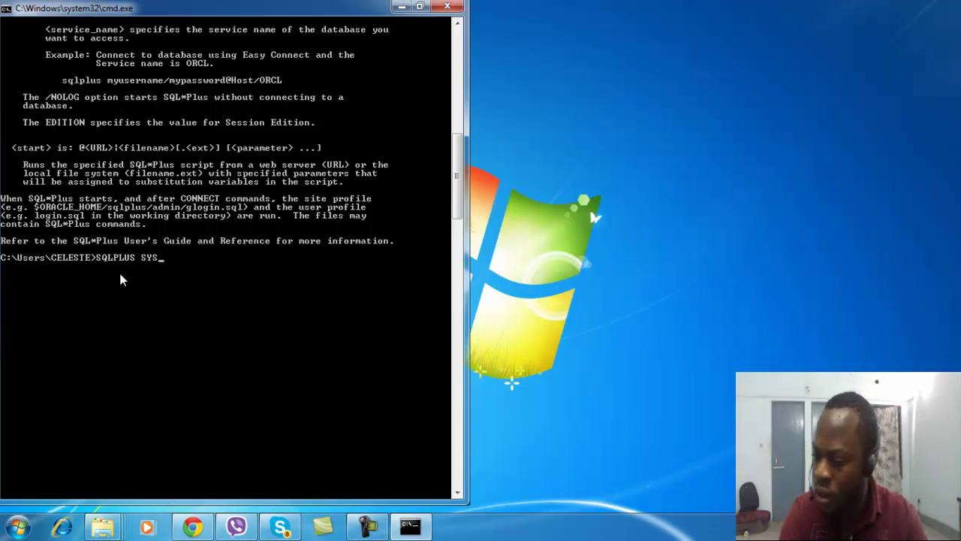
{"action": "type", "text": "/"}
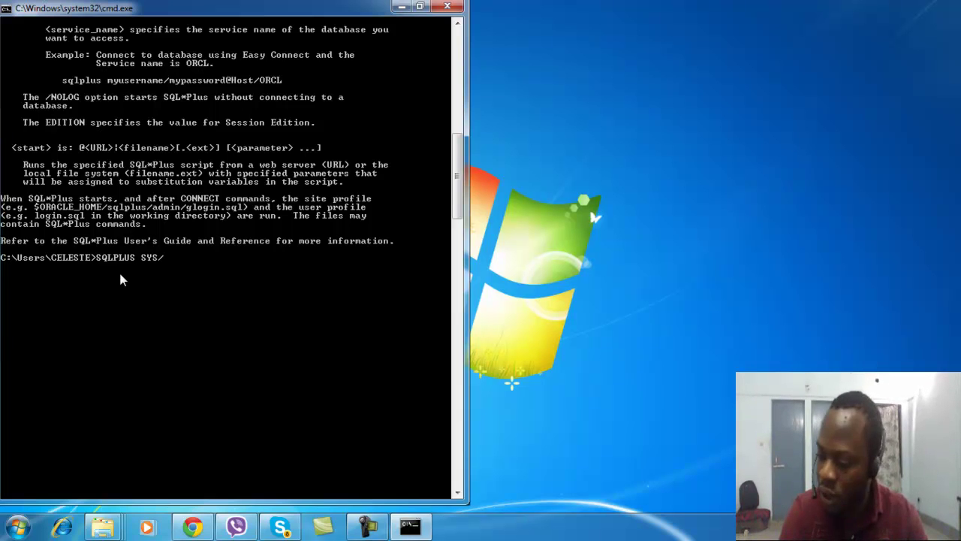
{"action": "type", "text": "ORACL"}
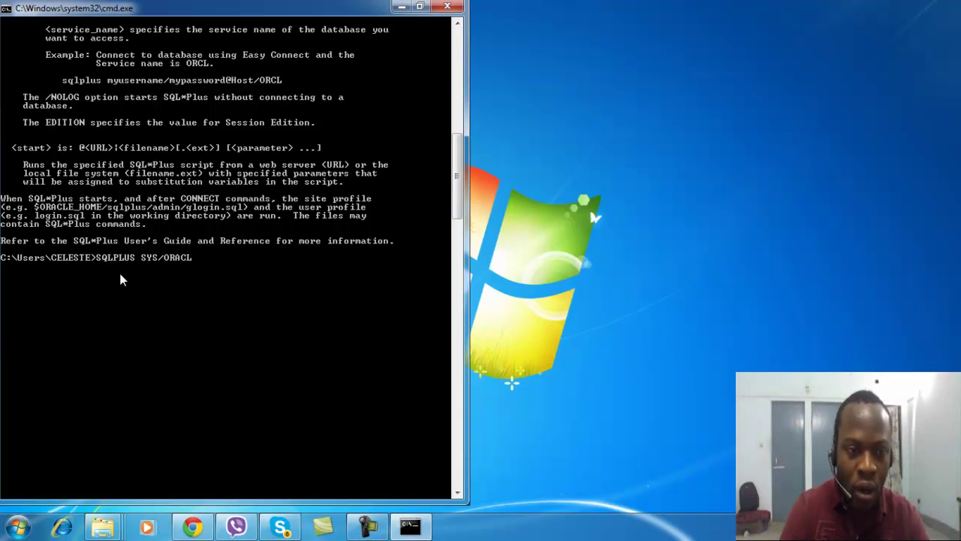
{"action": "type", "text": "E AS SYS"}
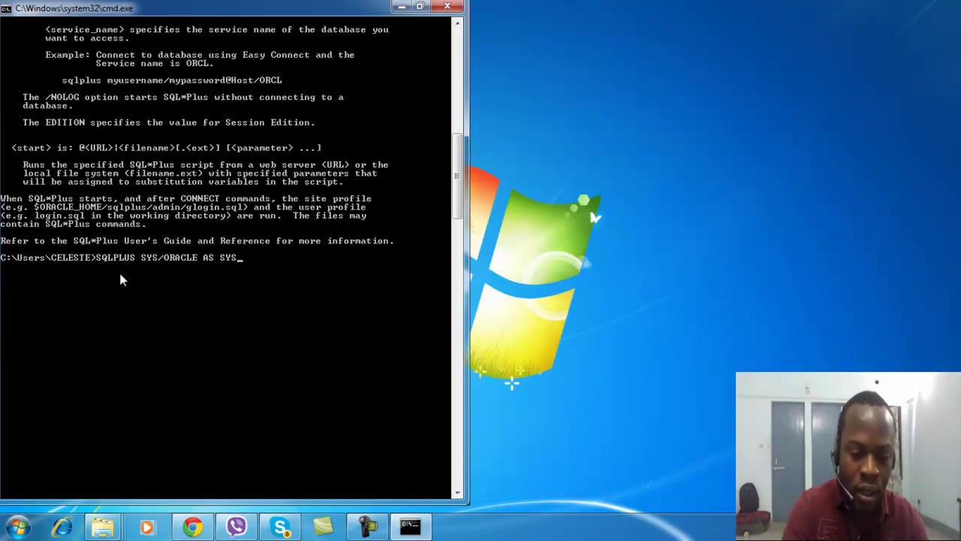
{"action": "type", "text": "DBA"}
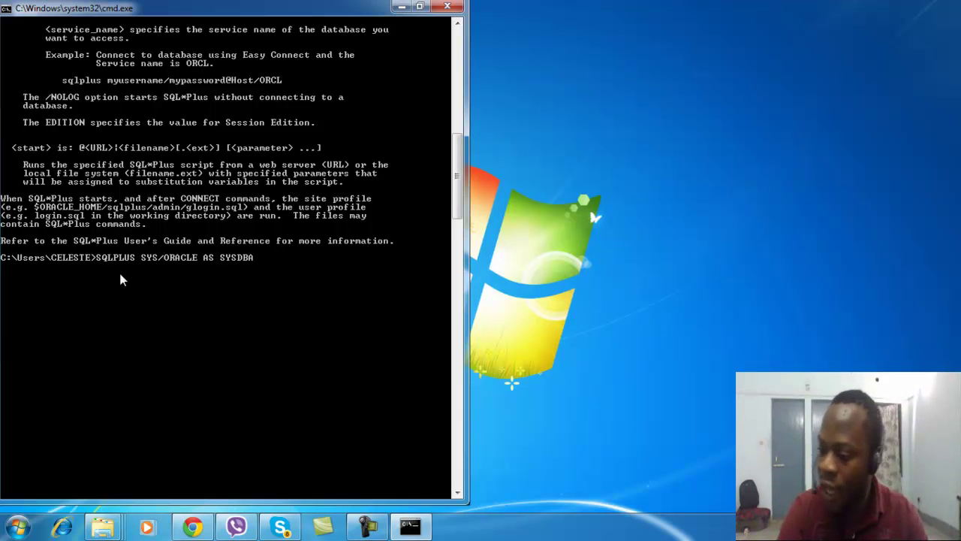
{"action": "key", "text": "Return"}
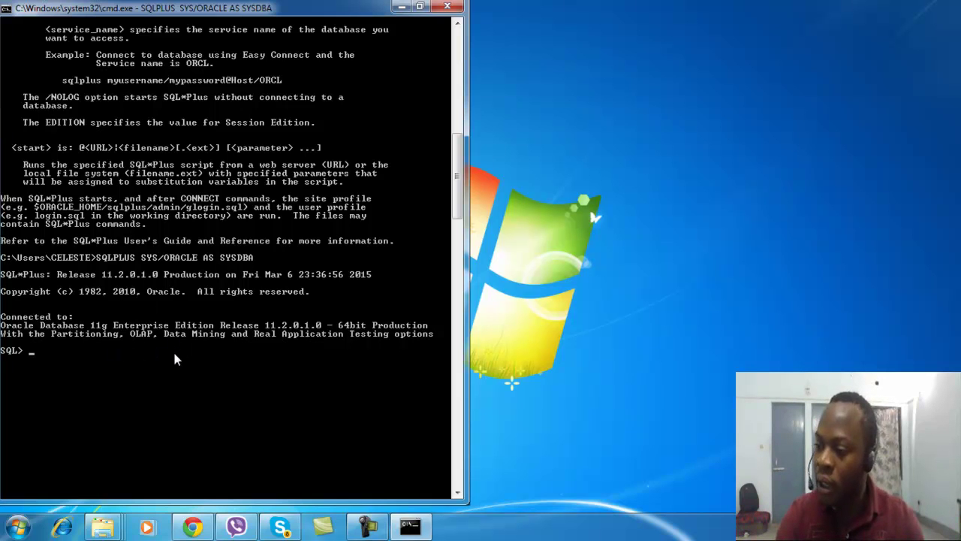
Run 'select name from v$database' to show ORCL, then exit SQL*Plus
{"action": "type", "text": "s"}
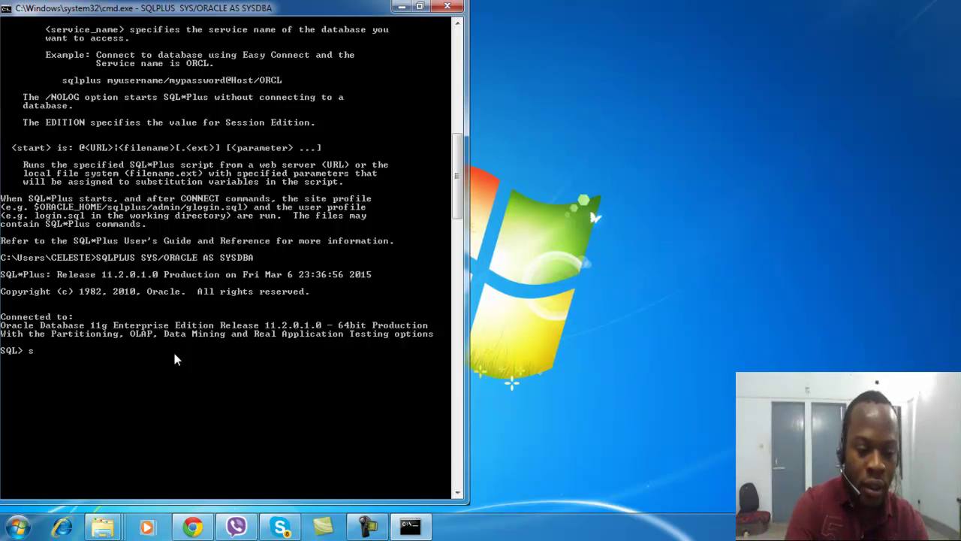
{"action": "type", "text": "elect"}
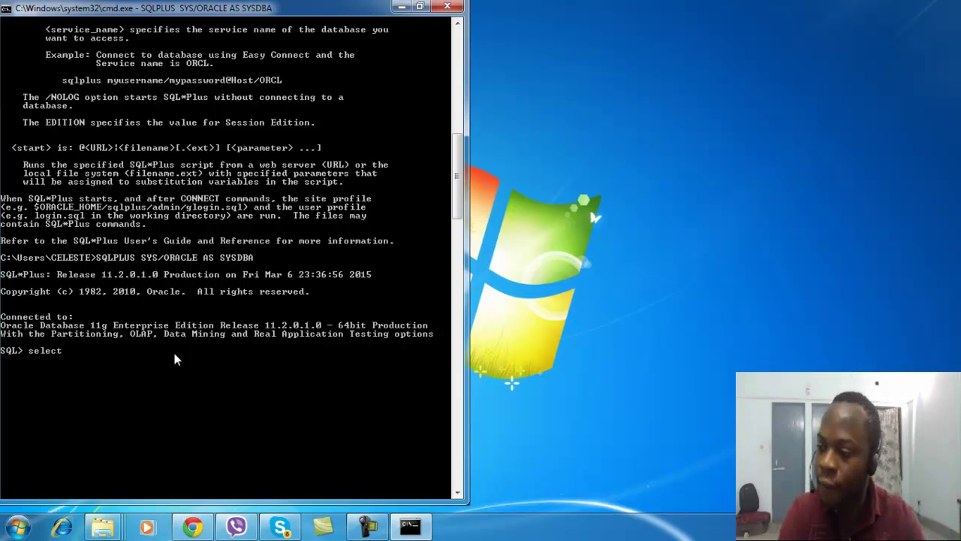
{"action": "type", "text": " name"}
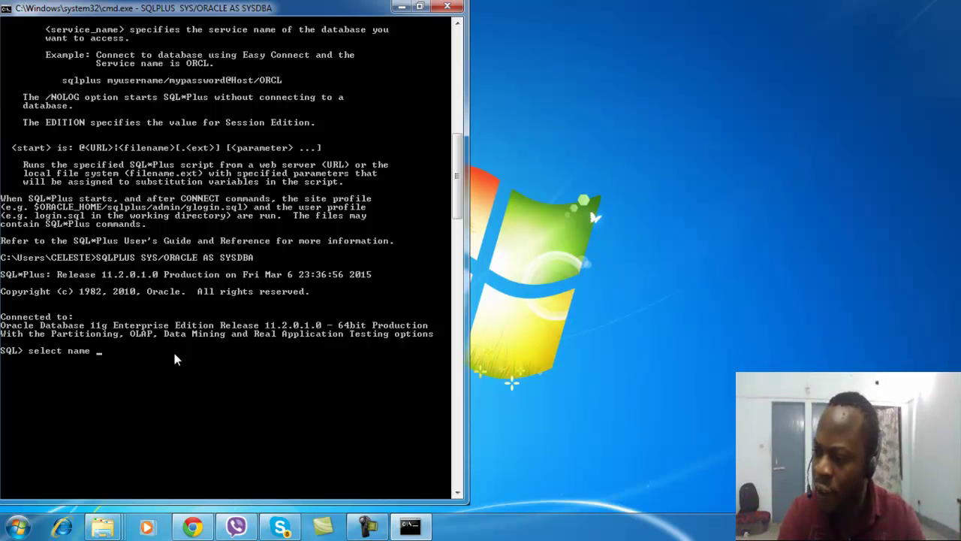
{"action": "type", "text": " v"}
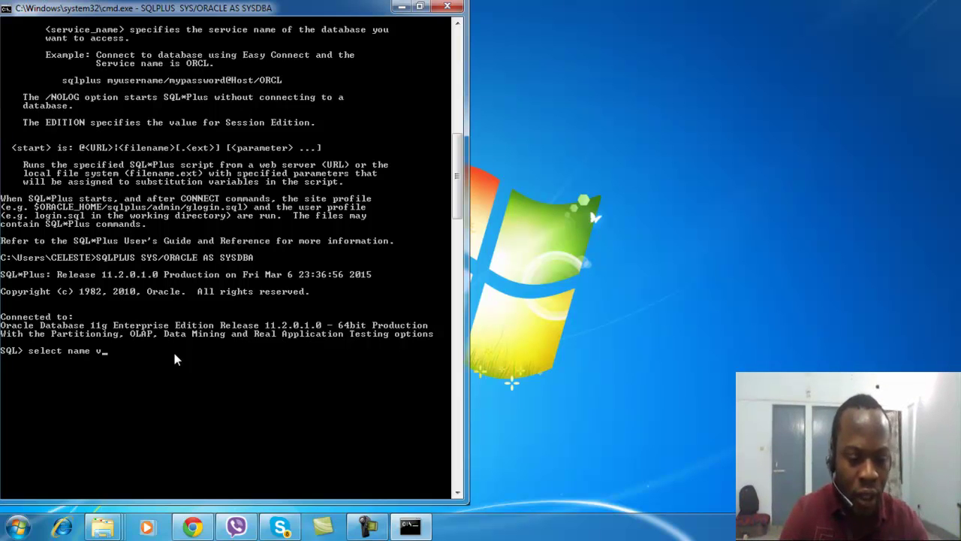
{"action": "type", "text": "$"}
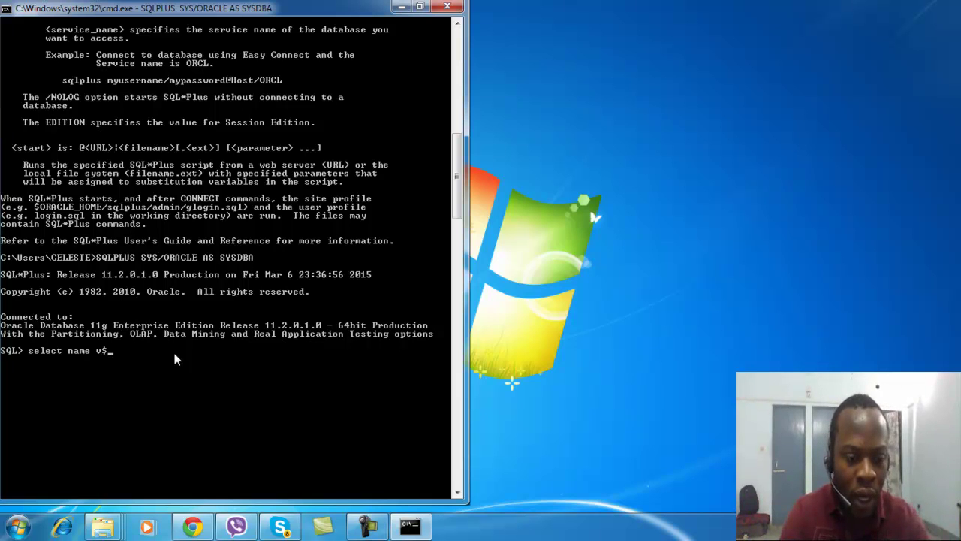
{"action": "type", "text": "database;"}
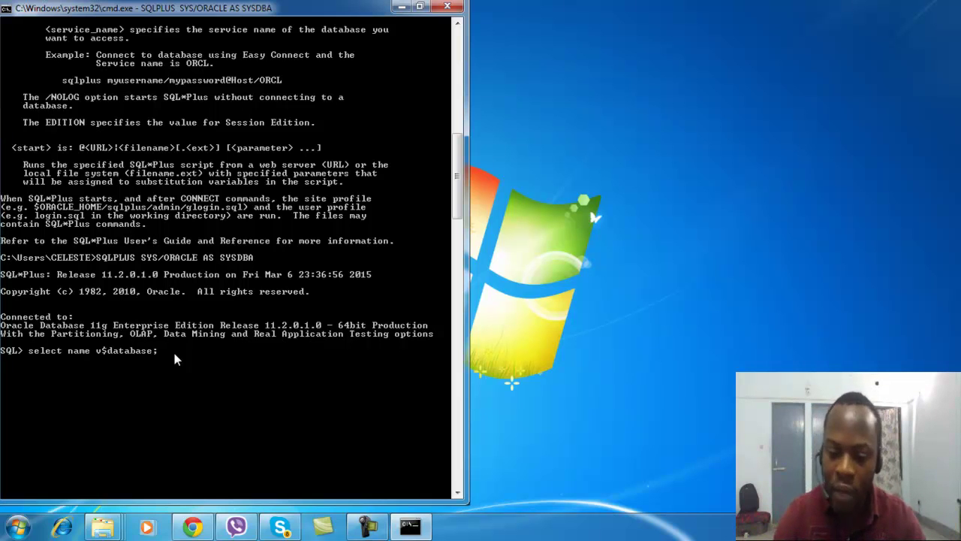
{"action": "key", "text": "Left"}
{"action": "key", "text": "Left"}
{"action": "key", "text": "Left"}
{"action": "key", "text": "Left"}
{"action": "key", "text": "Left"}
{"action": "key", "text": "Left"}
{"action": "key", "text": "Left"}
{"action": "key", "text": "Left"}
{"action": "key", "text": "Left"}
{"action": "key", "text": "Left"}
{"action": "key", "text": "Left"}
{"action": "key", "text": "Left"}
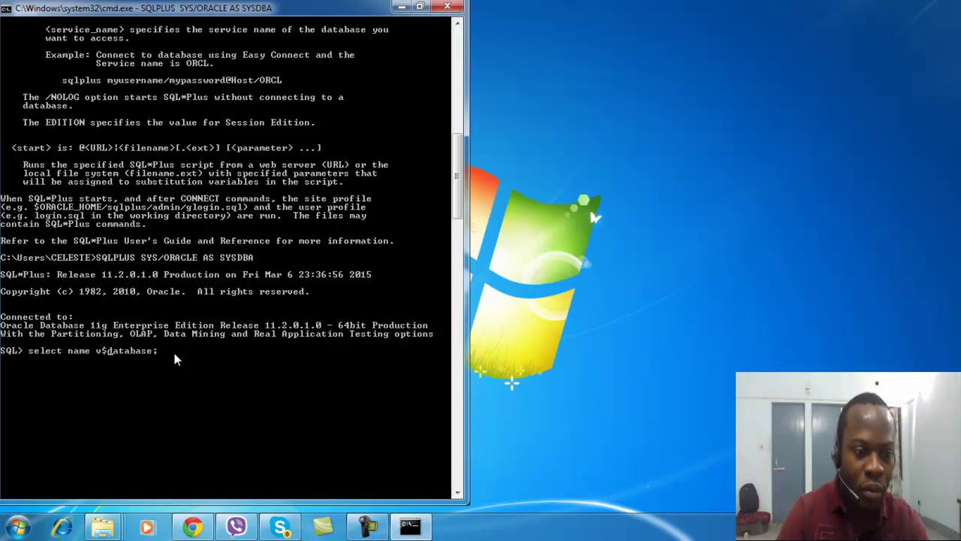
{"action": "type", "text": "fro"}
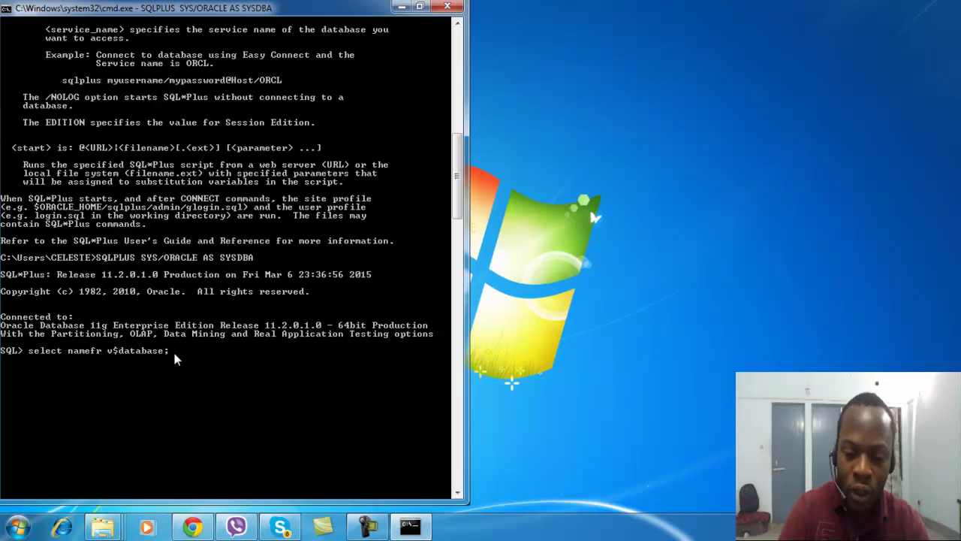
{"action": "type", "text": "m"}
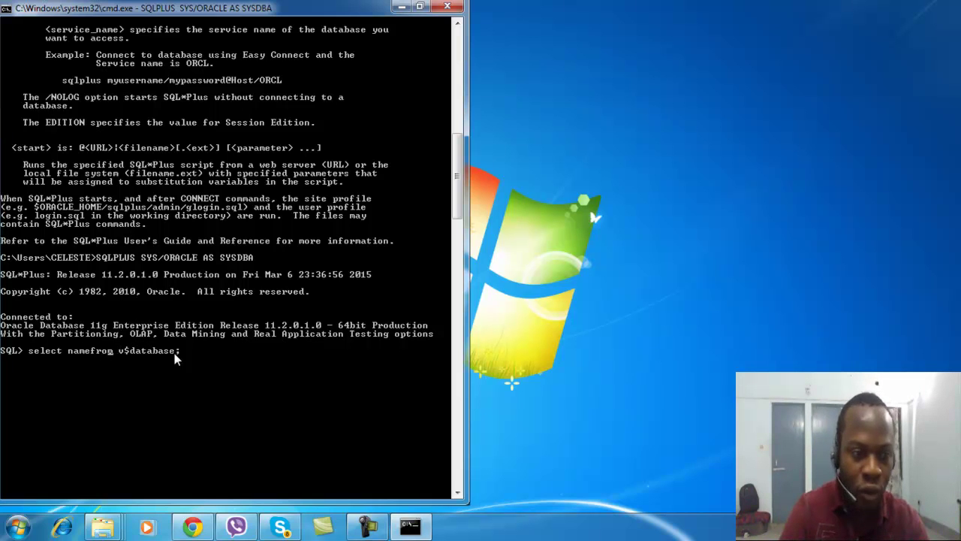
{"action": "key", "text": "Left"}
{"action": "key", "text": "Left"}
{"action": "key", "text": "Left"}
{"action": "key", "text": "Left"}
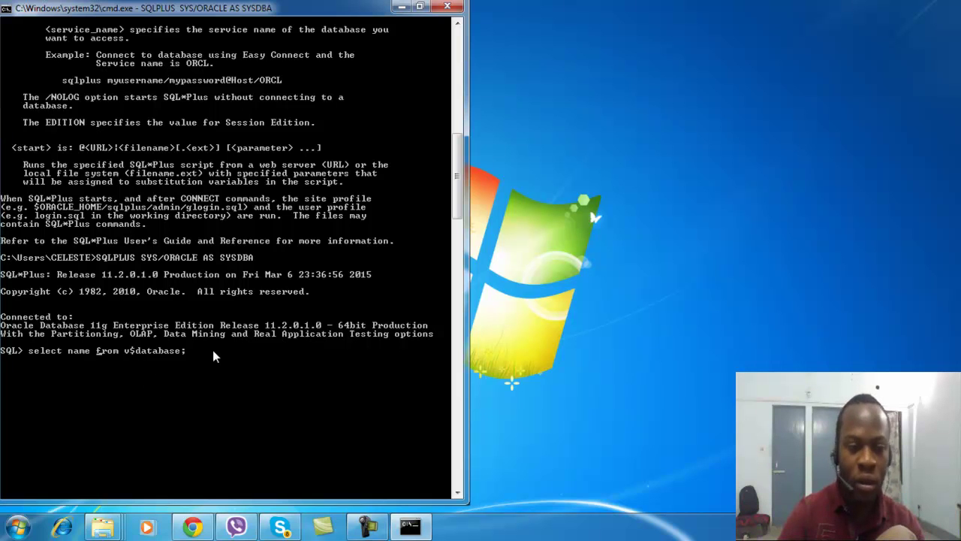
{"action": "key", "text": "Return"}
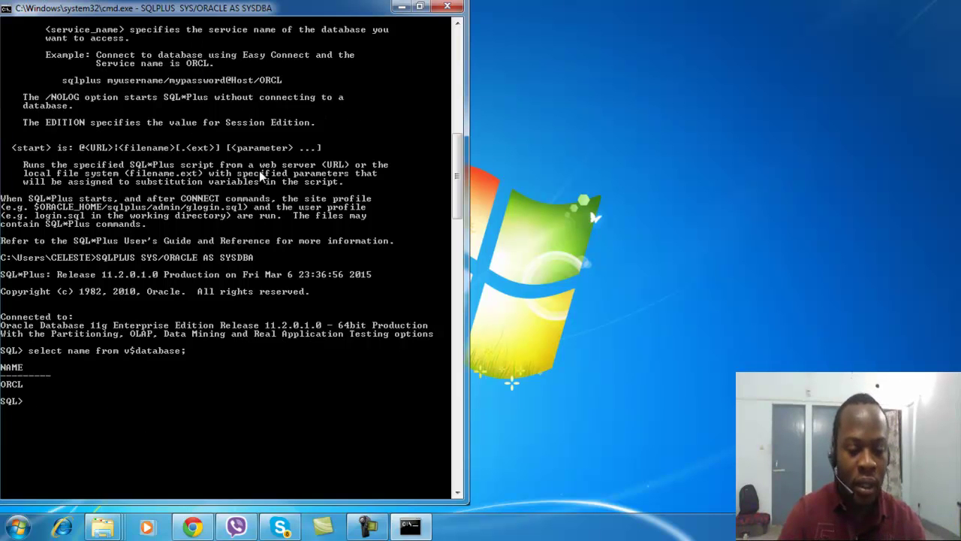
{"action": "type", "text": "exit"}
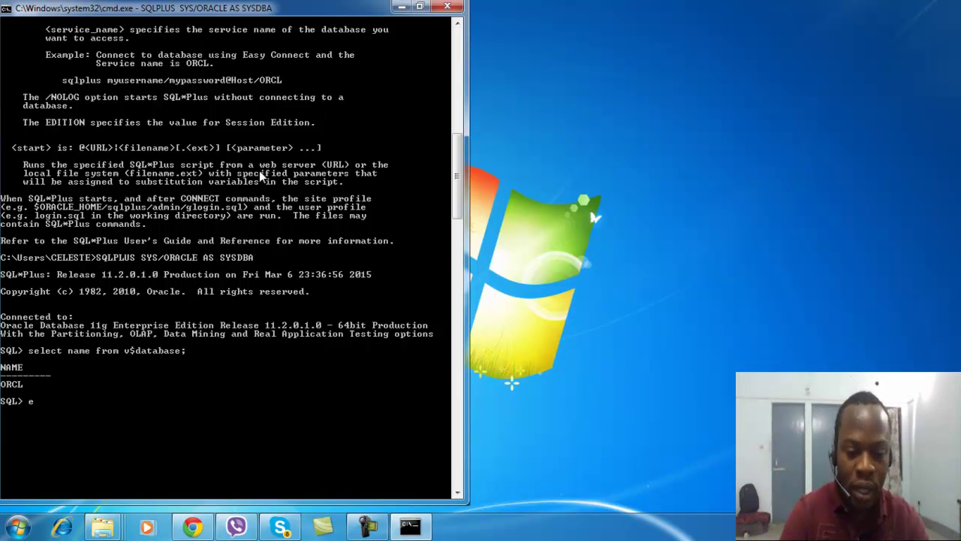
{"action": "key", "text": "Return"}
Close the command prompt with exit and open Explorer at E:\TOUT\SOFTWARE
{"action": "type", "text": "exit"}
{"action": "key", "text": "Return"}
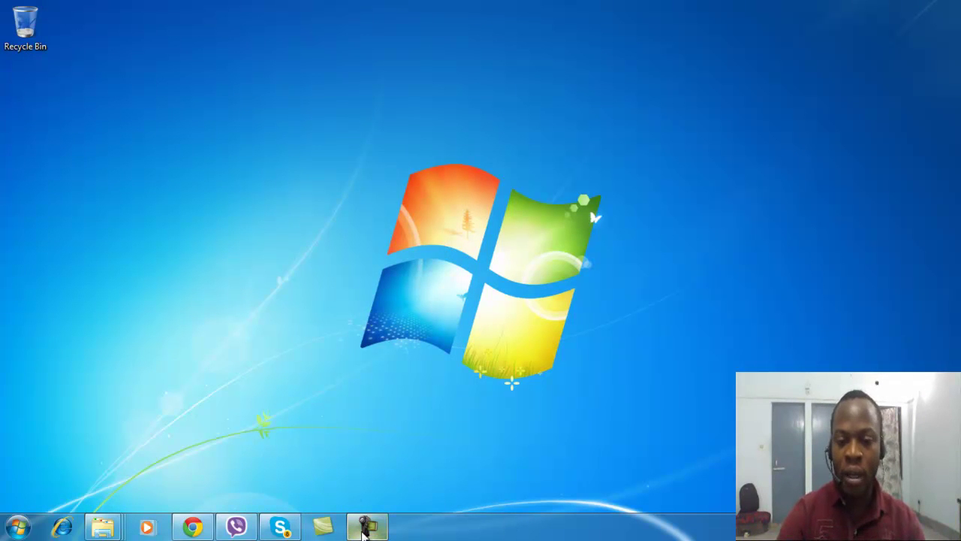
{"action": "mouse_move", "coordinate": [362, 530]}
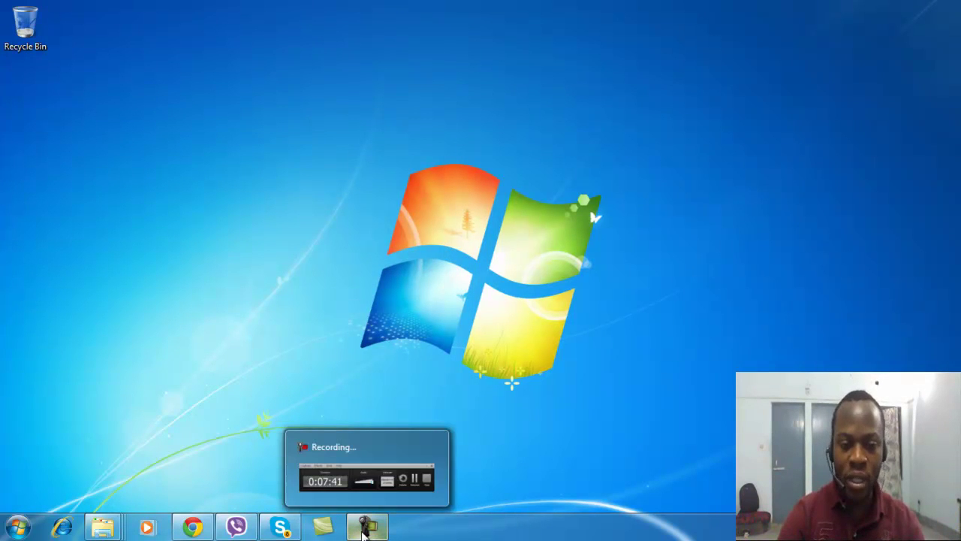
{"action": "left_click", "coordinate": [362, 530]}
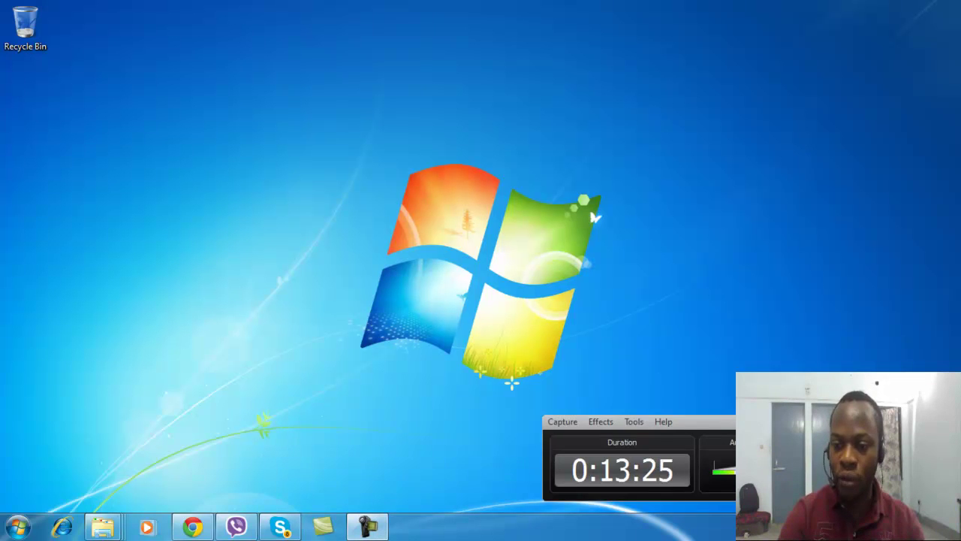
{"action": "key", "text": "alt+Tab"}
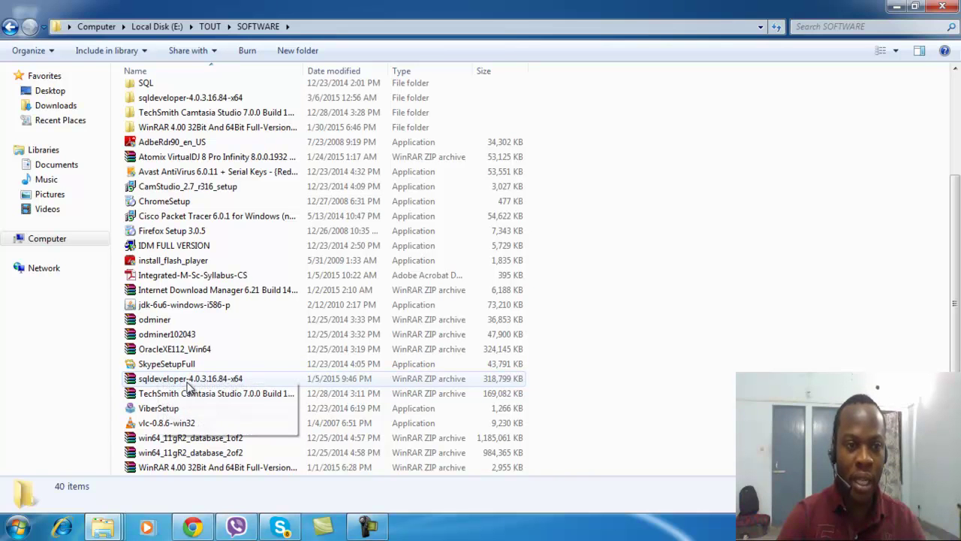
Inside sqldeveloper-4.0.3.16.84-x64, copy the sqldeveloper subfolder
{"action": "scroll", "coordinate": [186, 385], "scroll_direction": "up", "scroll_amount": 3}
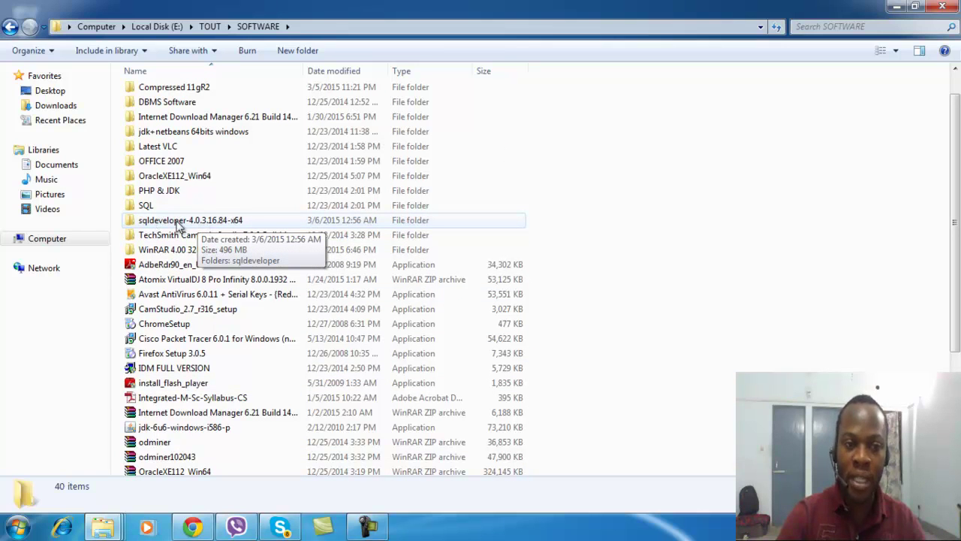
{"action": "double_click", "coordinate": [134, 221]}
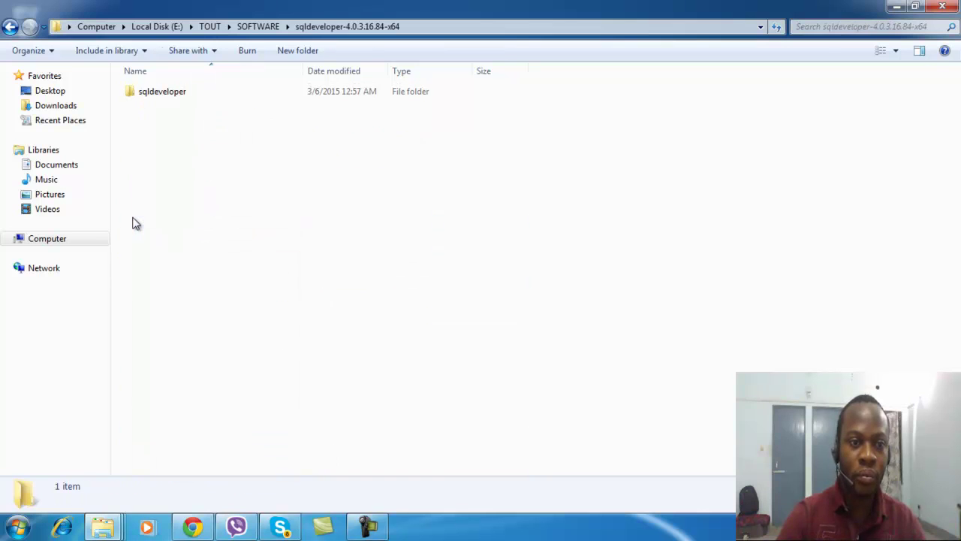
{"action": "double_click", "coordinate": [150, 92]}
{"action": "left_click", "coordinate": [9, 27]}
{"action": "right_click", "coordinate": [137, 92]}
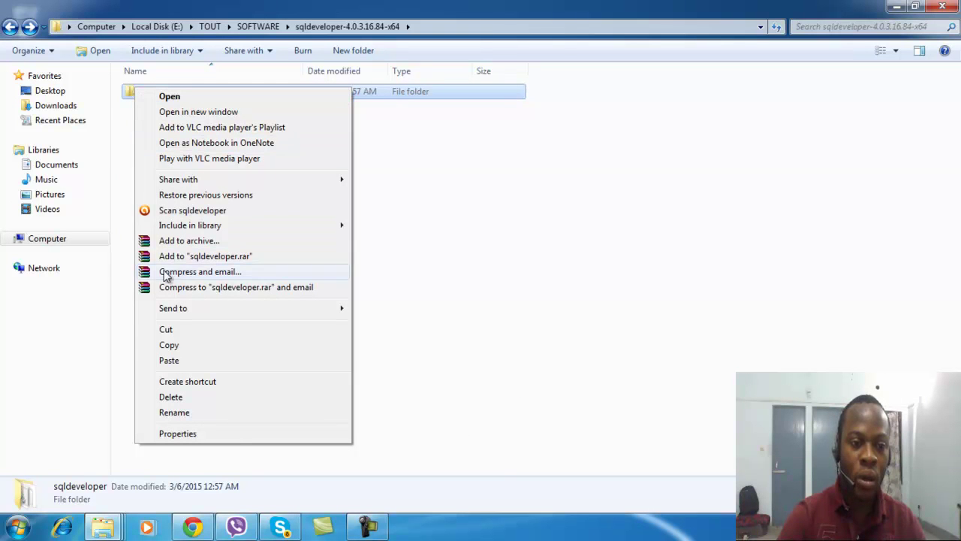
{"action": "left_click", "coordinate": [168, 347]}
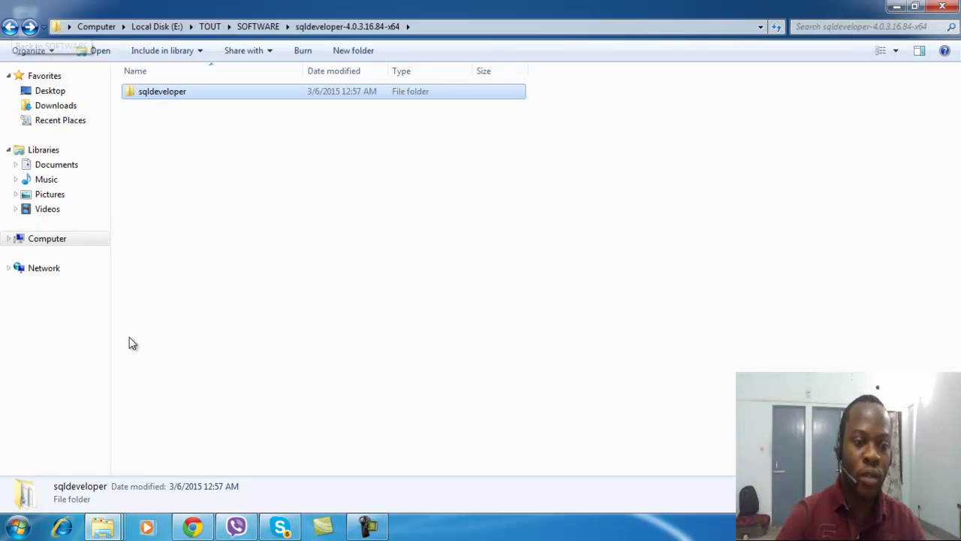
Browse in a maximized Computer window to C:\Program Files (x86)
{"action": "left_click", "coordinate": [18, 526]}
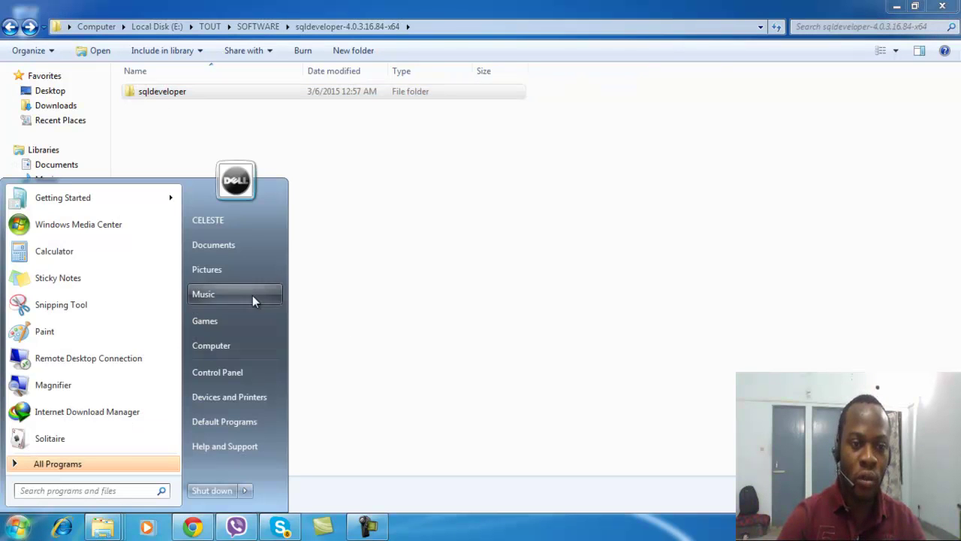
{"action": "left_click", "coordinate": [210, 346]}
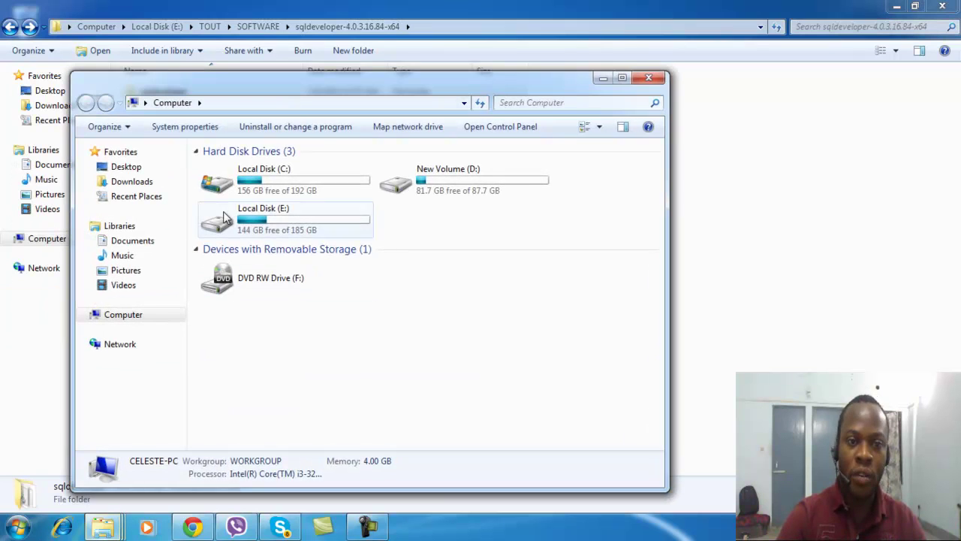
{"action": "left_click_drag", "start_coordinate": [421, 76], "coordinate": [509, 9]}
{"action": "left_click", "coordinate": [702, 13]}
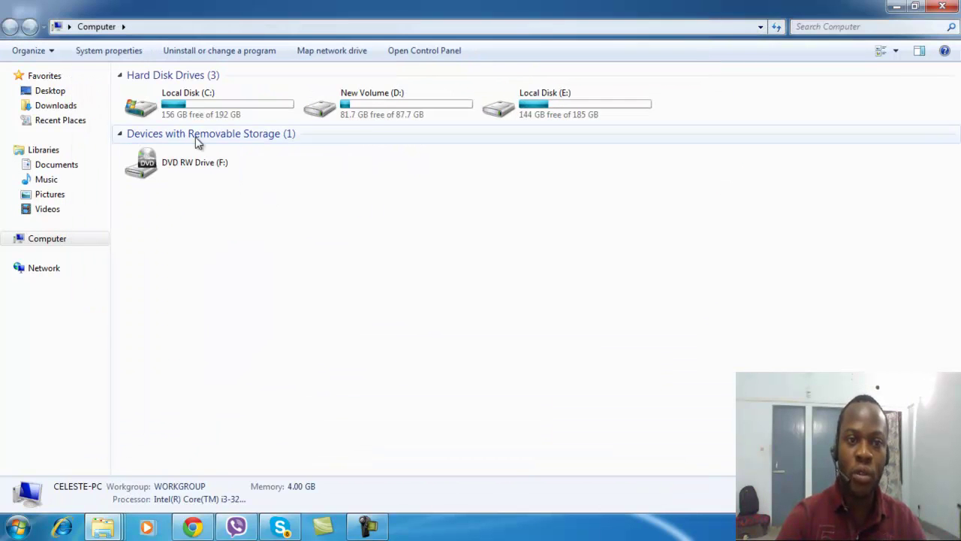
{"action": "double_click", "coordinate": [180, 105]}
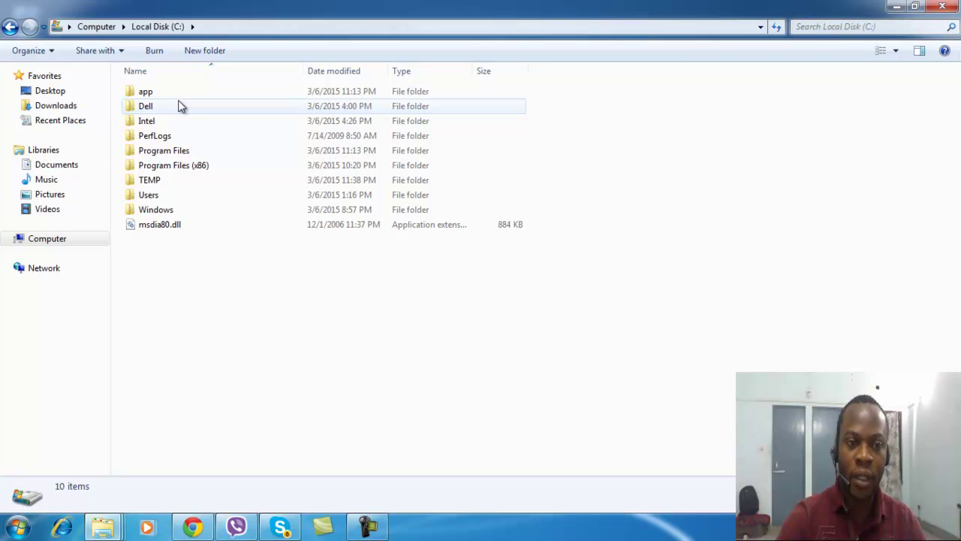
{"action": "double_click", "coordinate": [147, 172]}
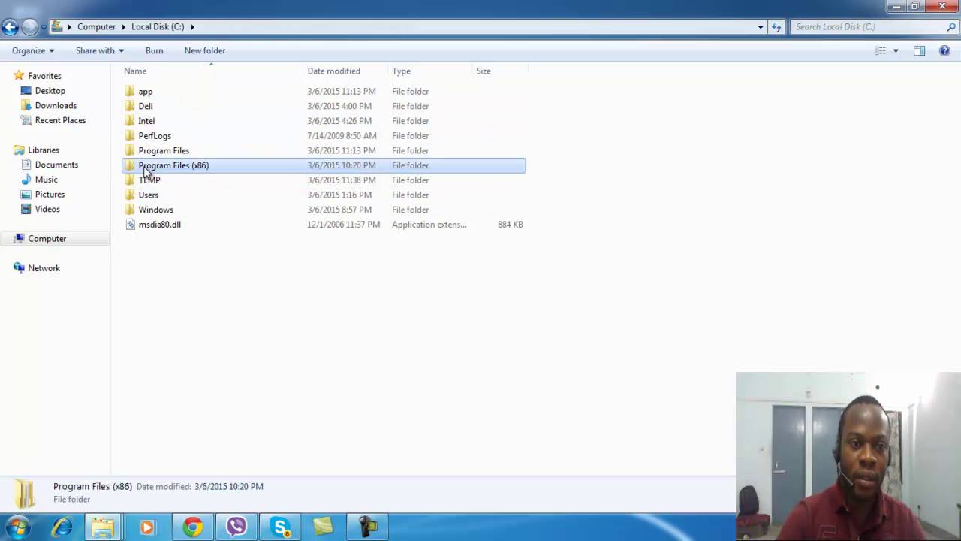
Paste the sqldeveloper folder there, granting administrator permission so the 496 MB copy runs
{"action": "right_click", "coordinate": [709, 176]}
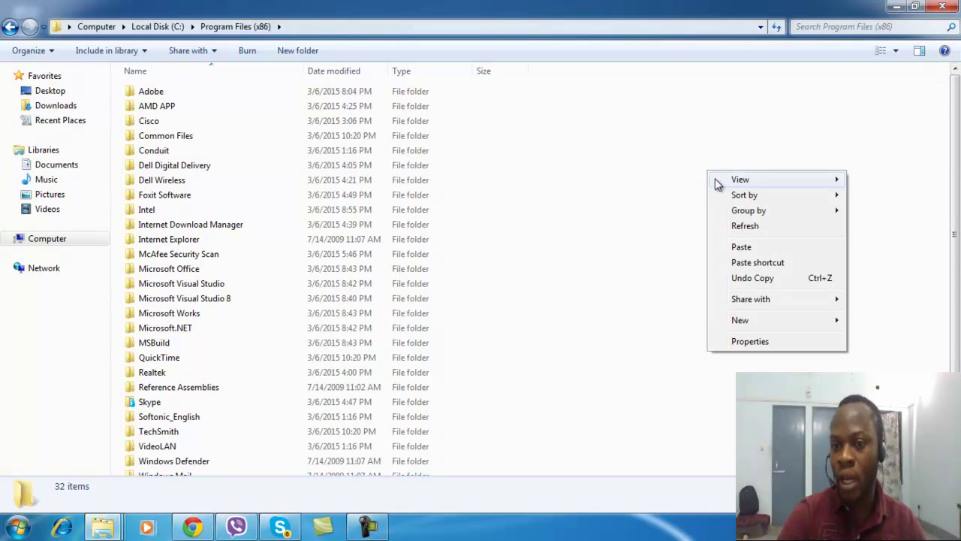
{"action": "left_click", "coordinate": [739, 248]}
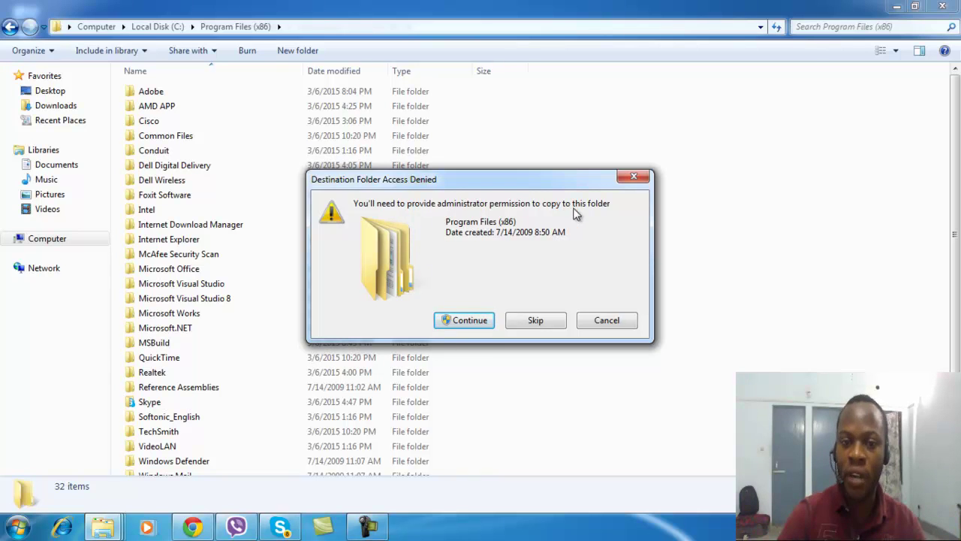
{"action": "left_click", "coordinate": [468, 321]}
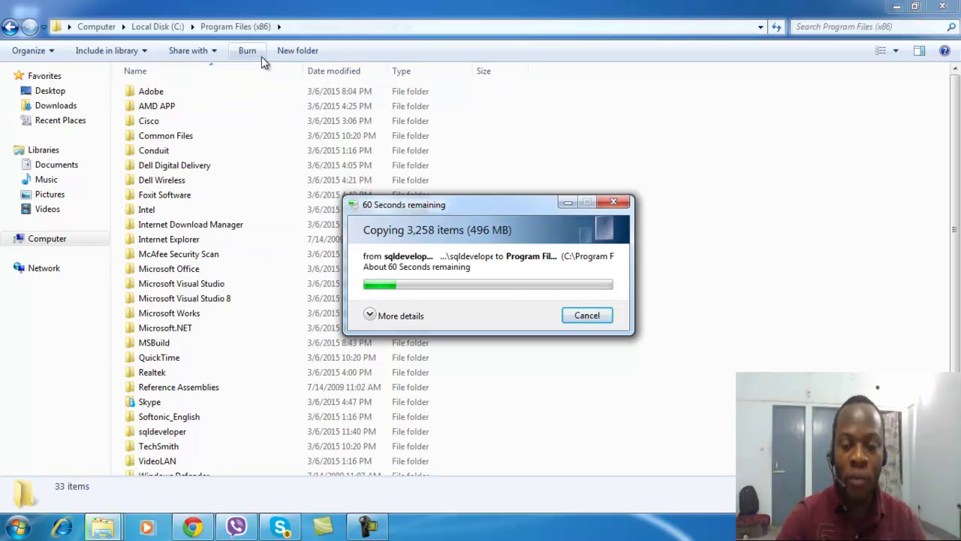
{"action": "left_click", "coordinate": [368, 526]}
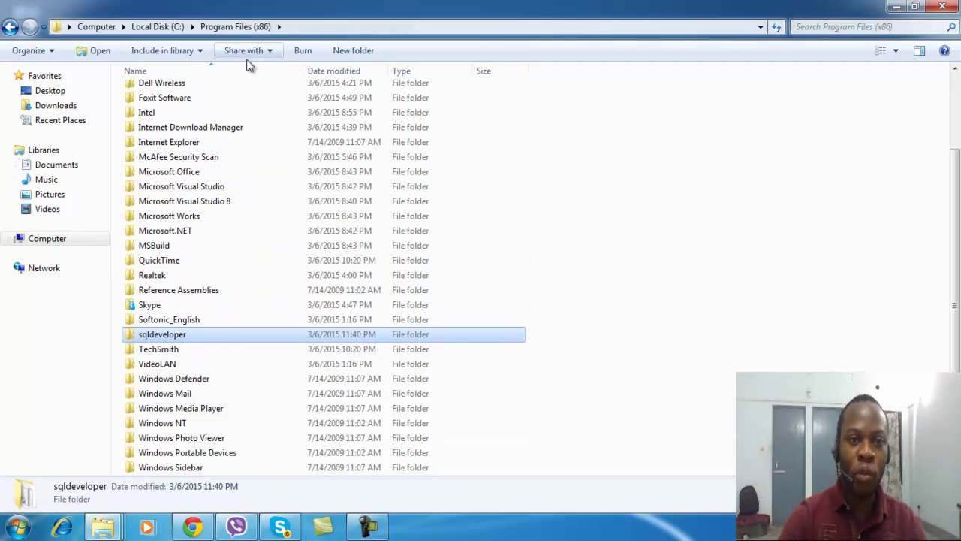
Run the sqldeveloper application from C:\Program Files (x86)\sqldeveloper and wait for the Start Page
{"action": "double_click", "coordinate": [143, 337]}
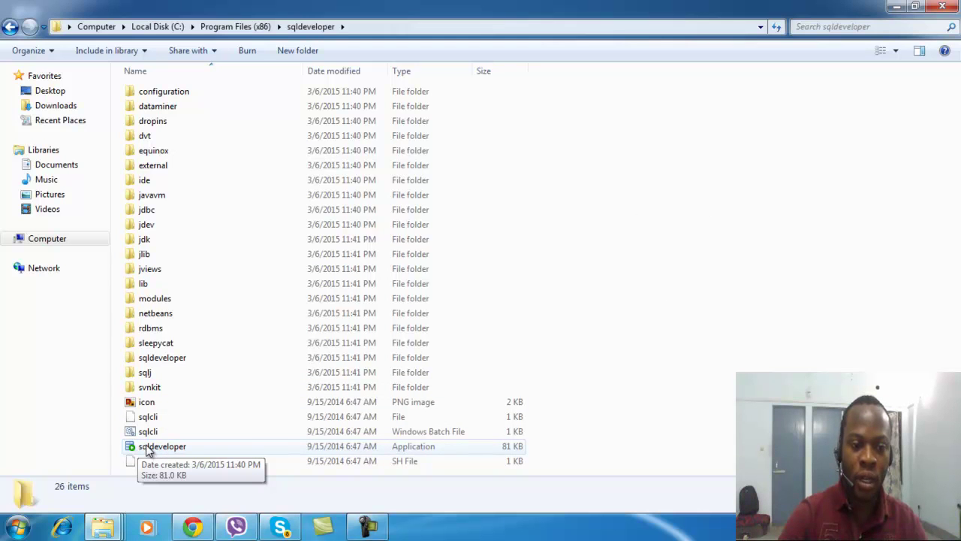
{"action": "double_click", "coordinate": [148, 448]}
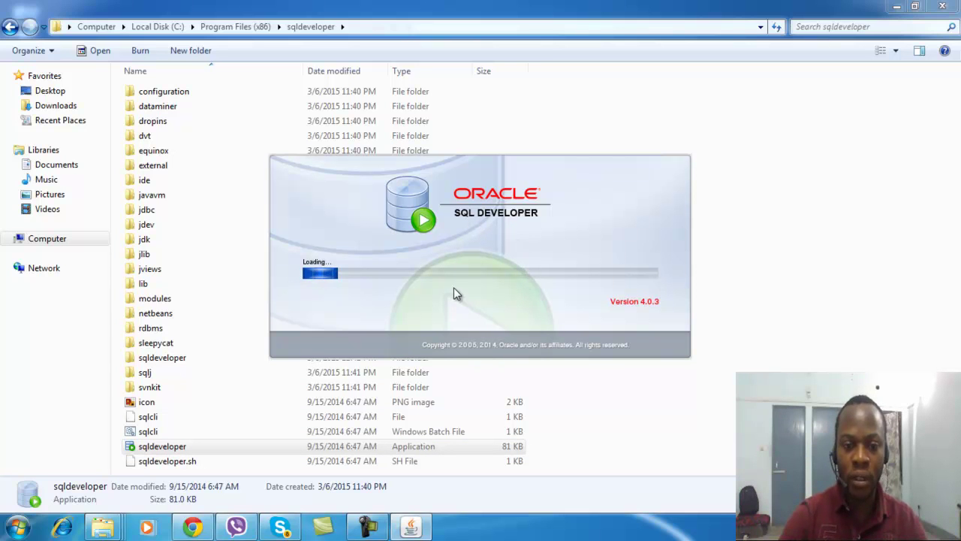
{"action": "left_click", "coordinate": [367, 527]}
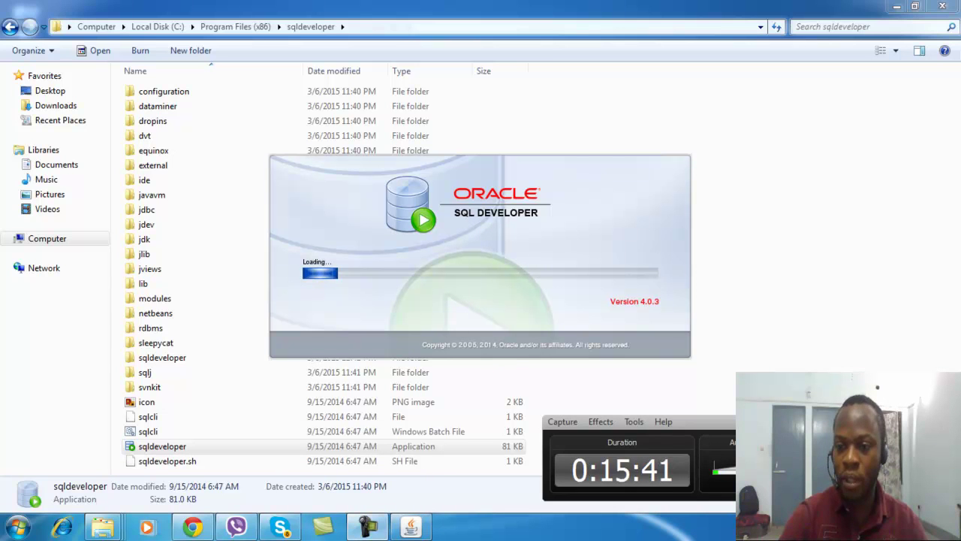
{"action": "left_click", "coordinate": [367, 527]}
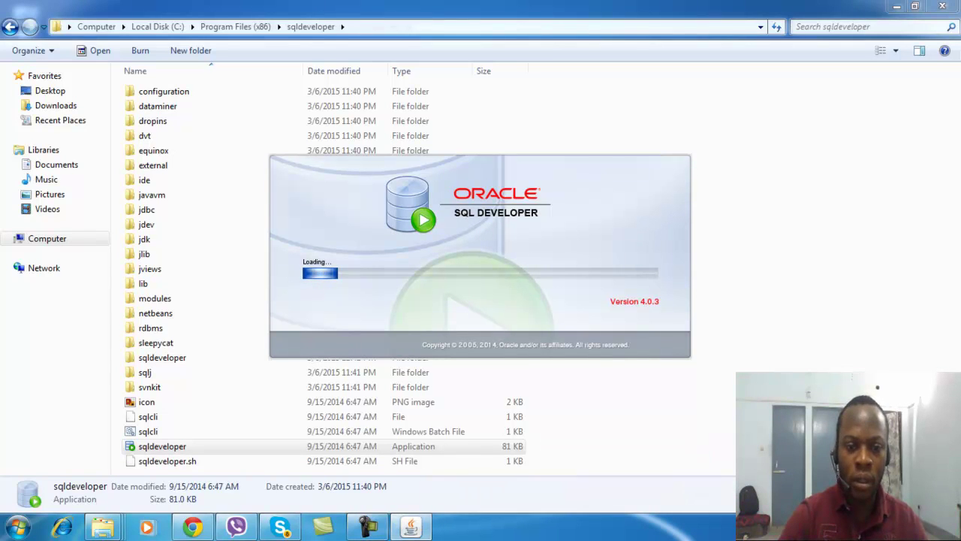
{"action": "left_click", "coordinate": [367, 527]}
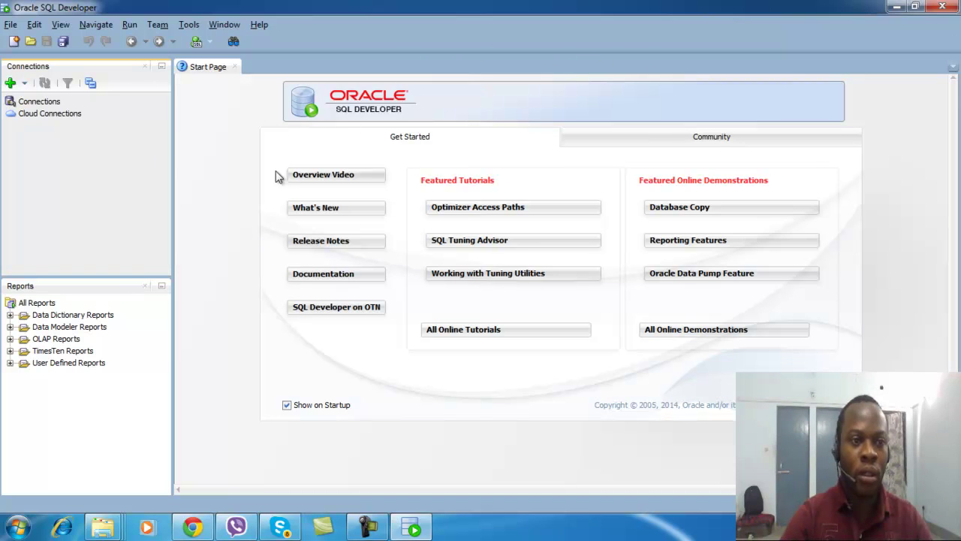
Create a new connection named ma_connection with username hr and the account password
{"action": "left_click", "coordinate": [10, 84]}
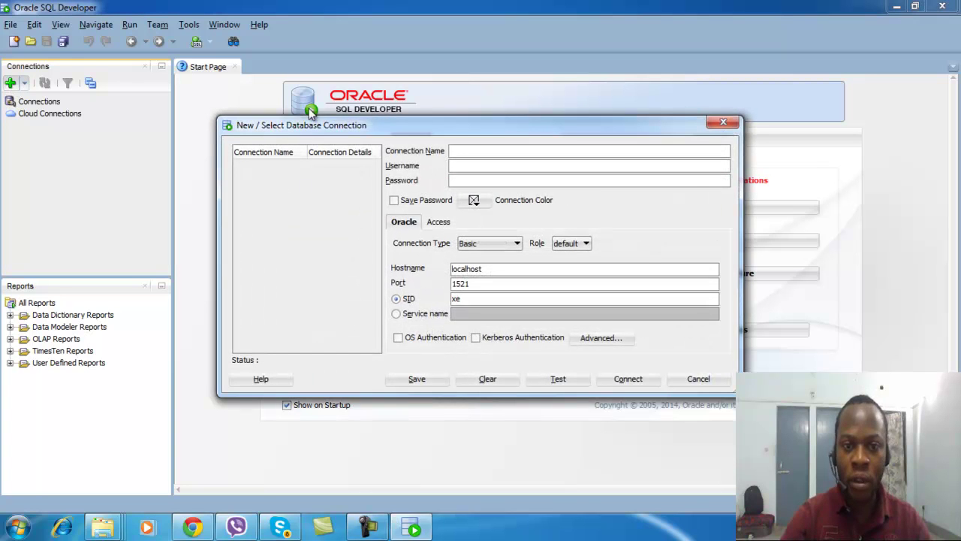
{"action": "type", "text": "ma_c"}
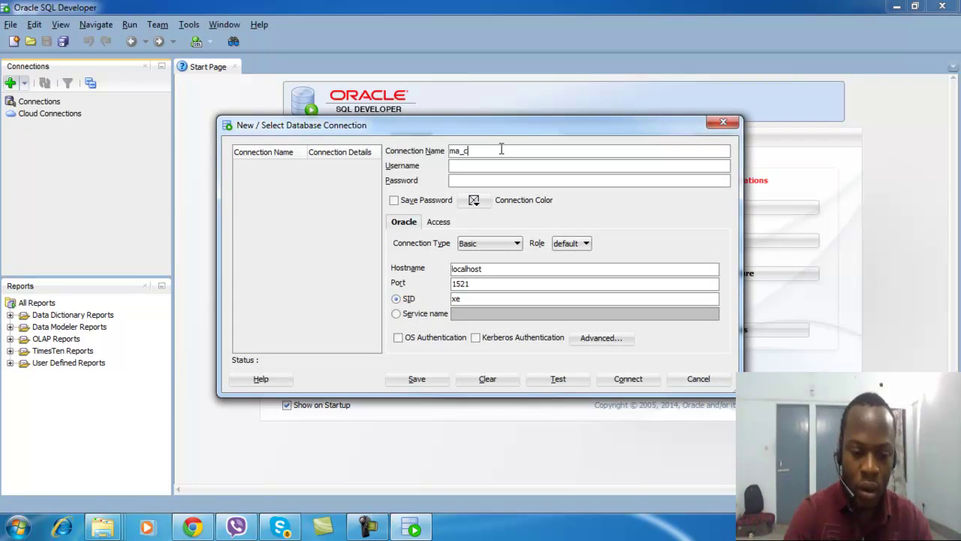
{"action": "type", "text": "onnection"}
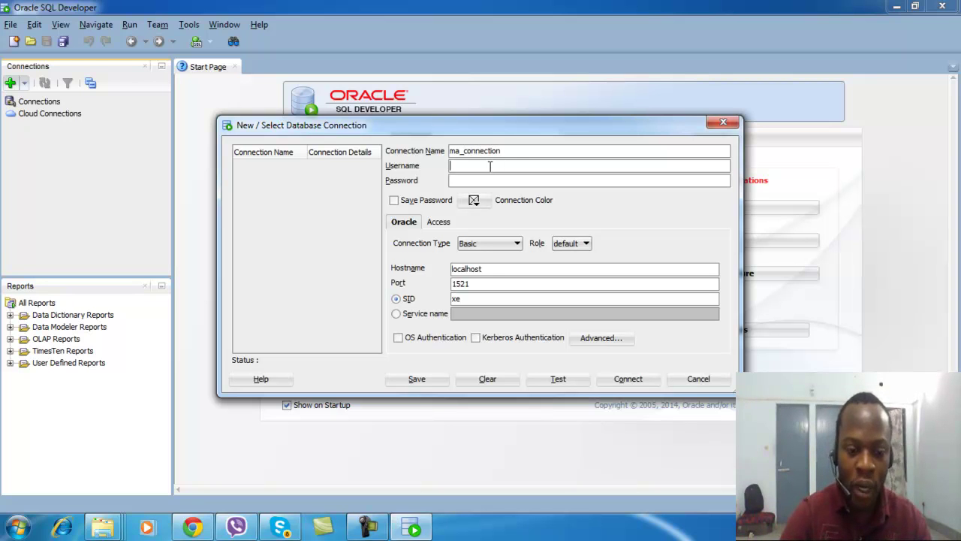
{"action": "type", "text": "hr"}
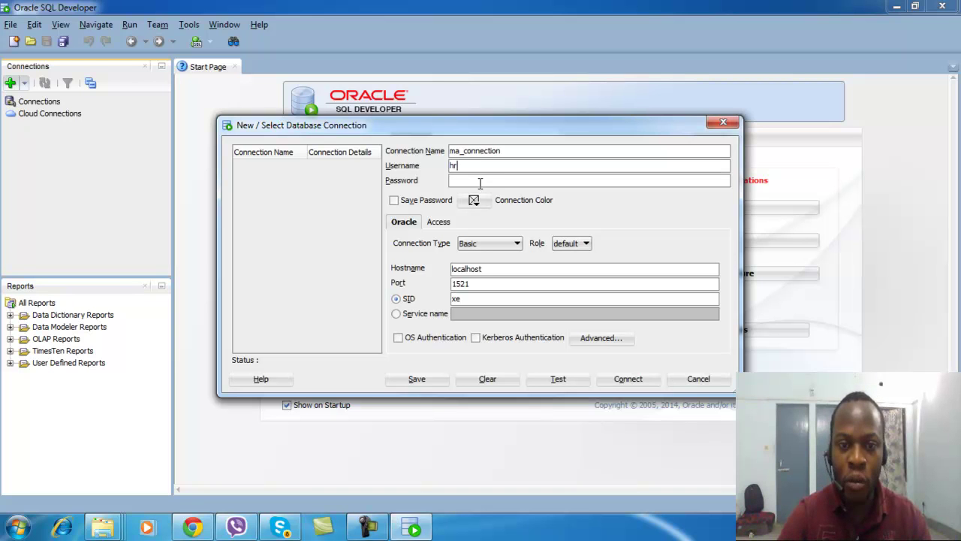
{"action": "left_click", "coordinate": [480, 183]}
{"action": "type", "text": "hr"}
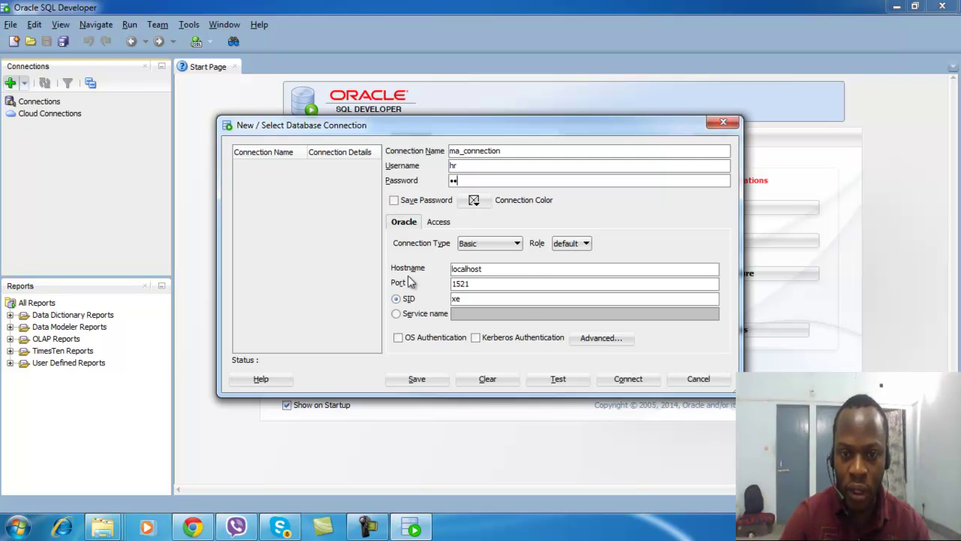
Keep the Basic connection type, set SID to orcl, and test the connection
{"action": "left_click", "coordinate": [517, 245]}
{"action": "left_click", "coordinate": [517, 248]}
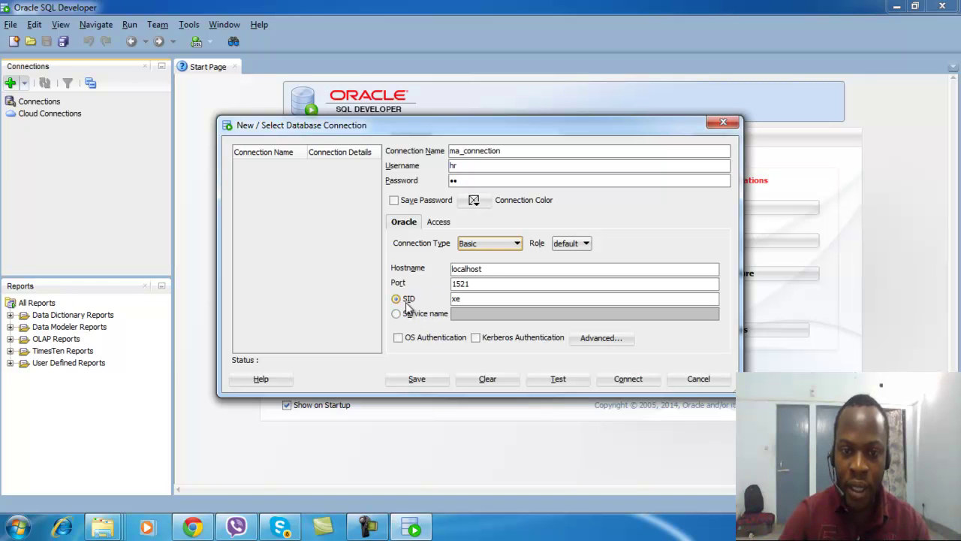
{"action": "left_click", "coordinate": [462, 299]}
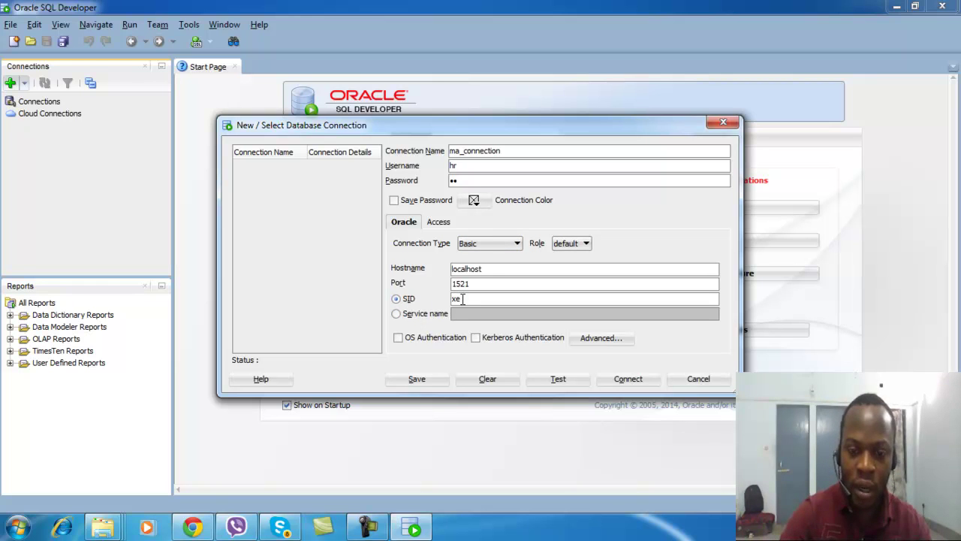
{"action": "type", "text": "orcl"}
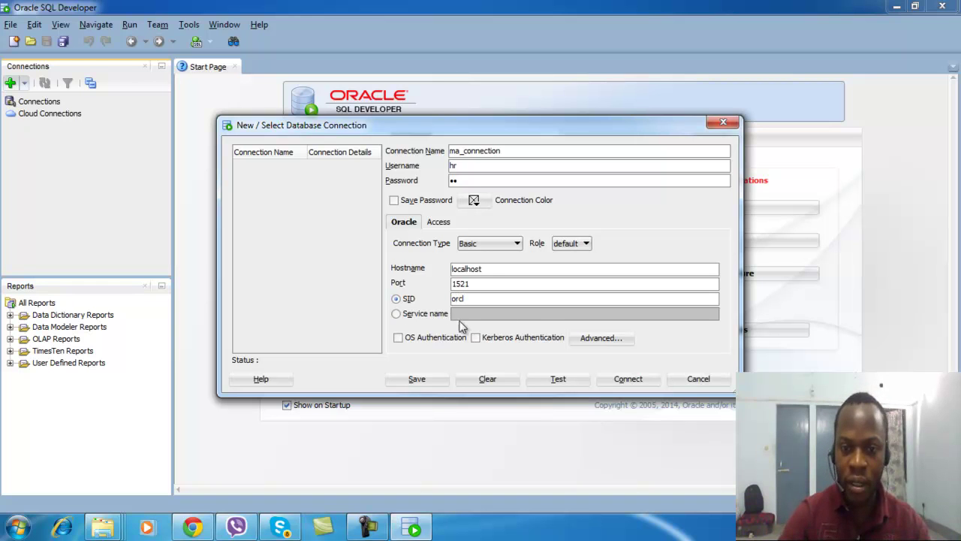
{"action": "left_click", "coordinate": [559, 379]}
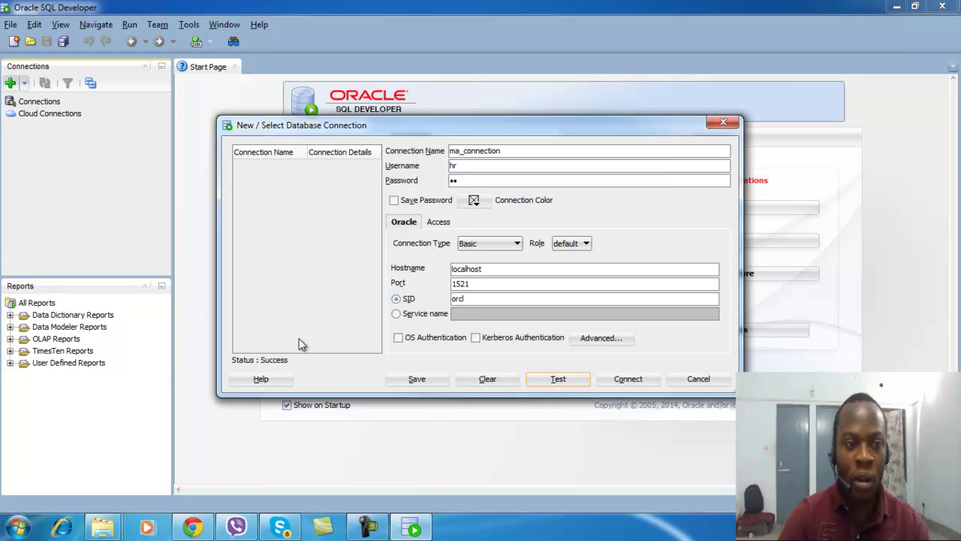
Connect with ma_connection and enter select name from v$database; in its worksheet
{"action": "left_click", "coordinate": [629, 379]}
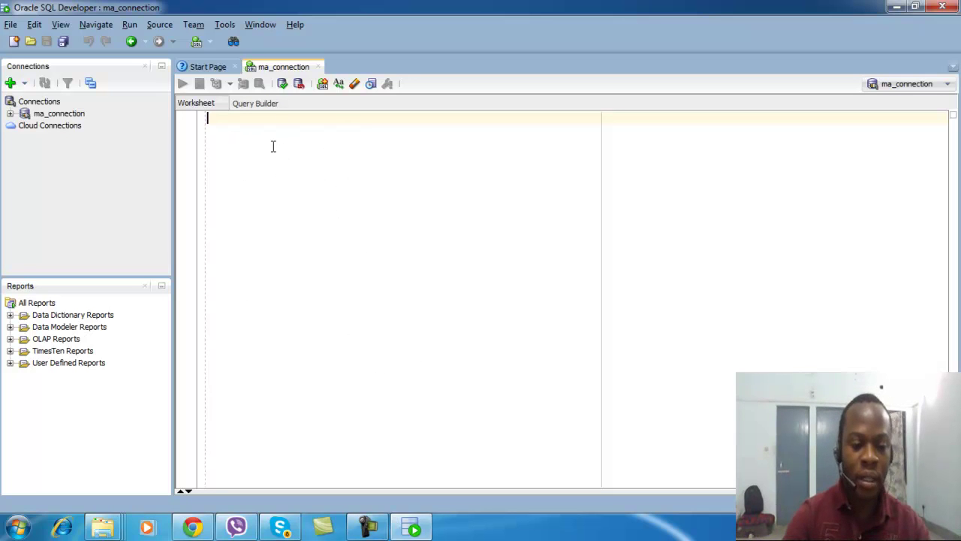
{"action": "type", "text": "se"}
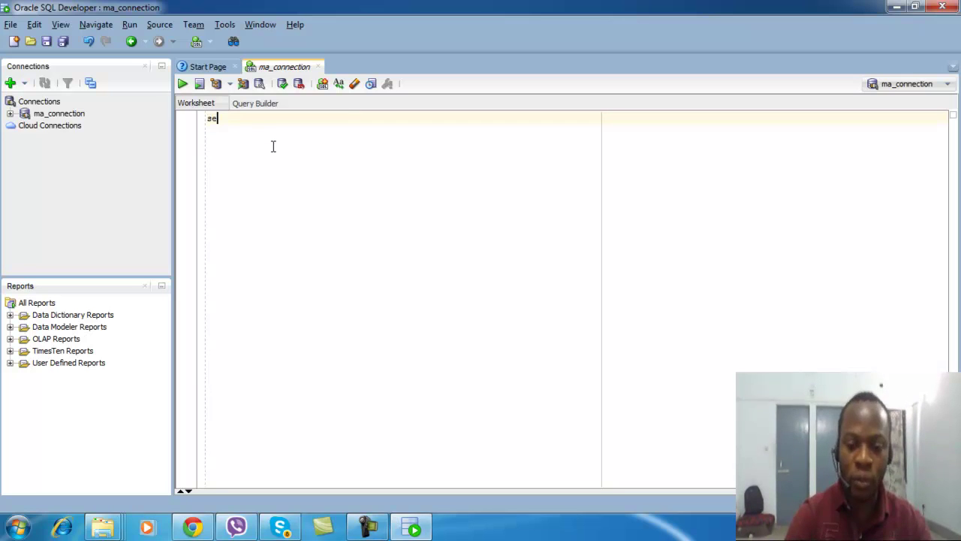
{"action": "type", "text": "lect"}
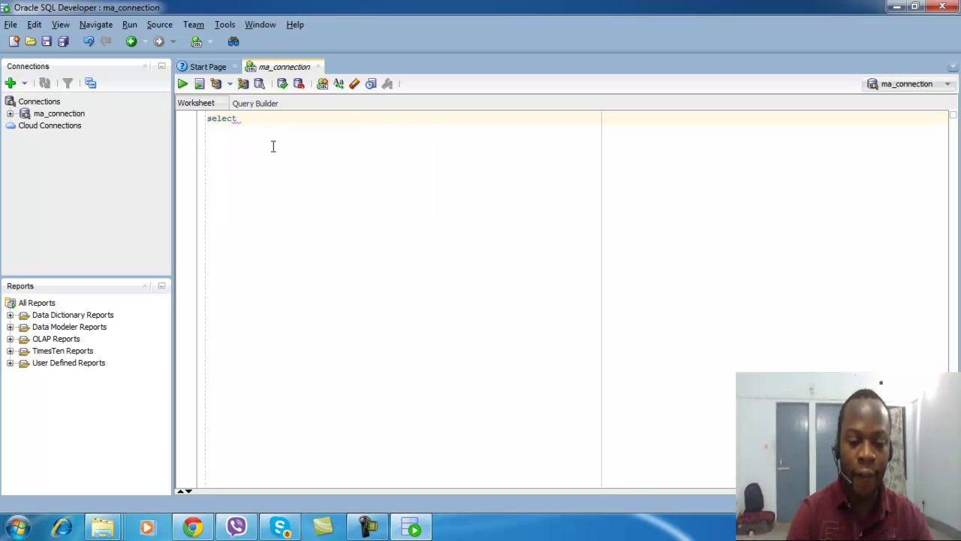
{"action": "type", "text": " name"}
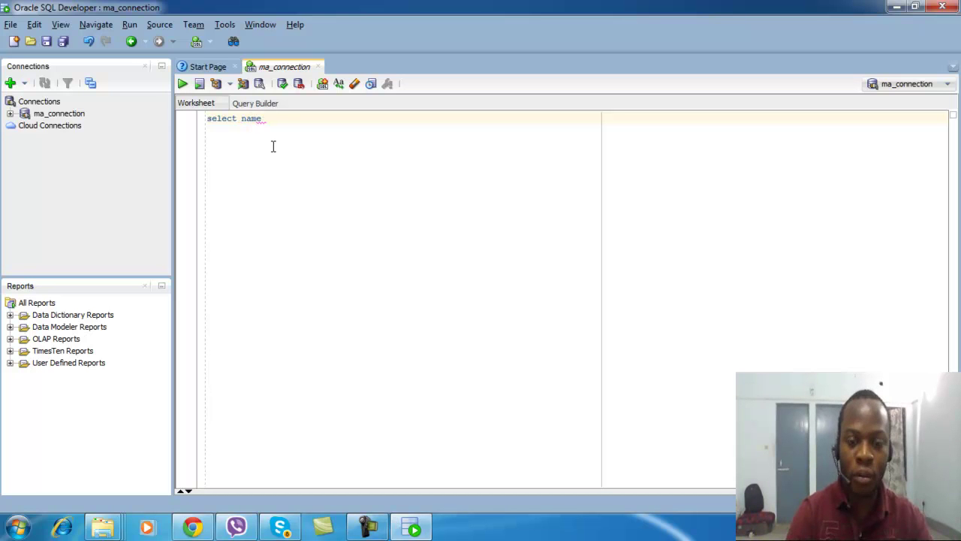
{"action": "type", "text": " from v"}
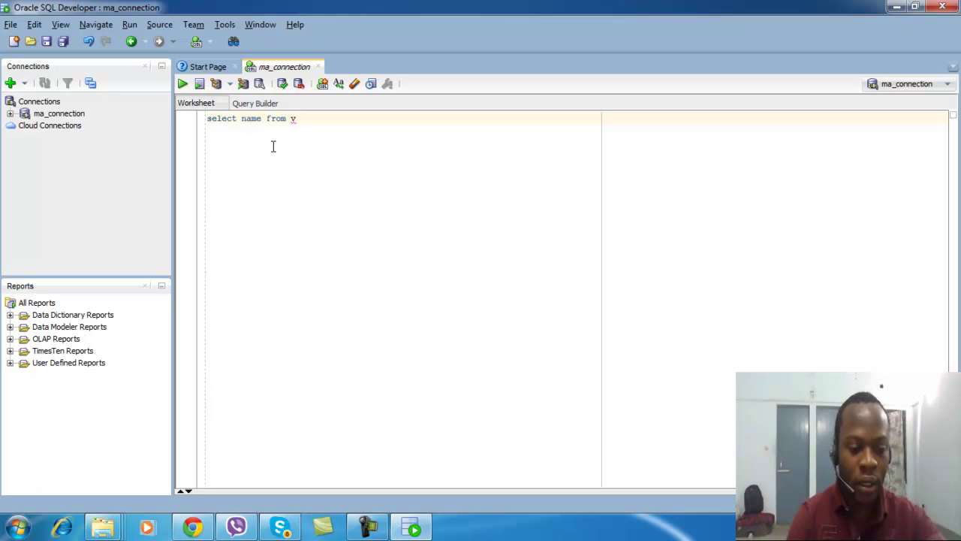
{"action": "type", "text": "$"}
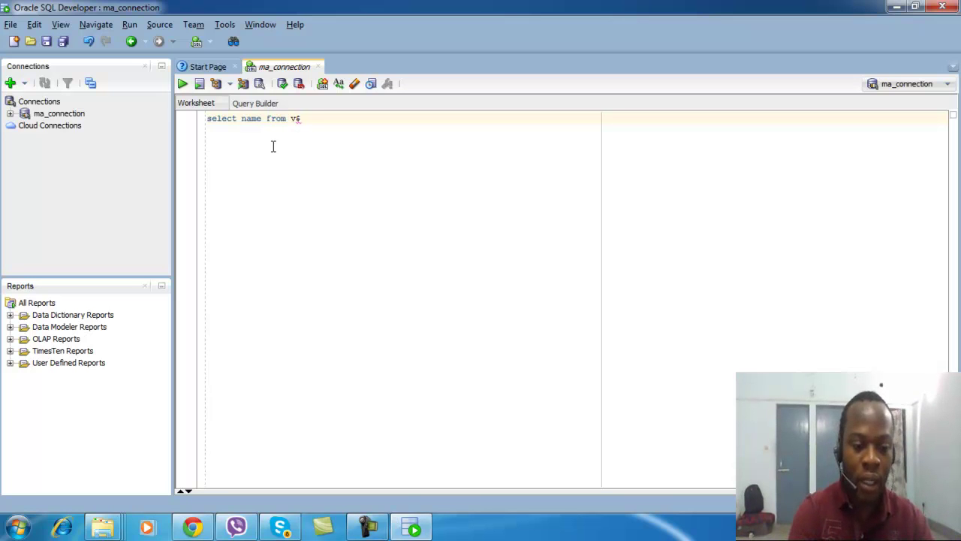
{"action": "type", "text": "database"}
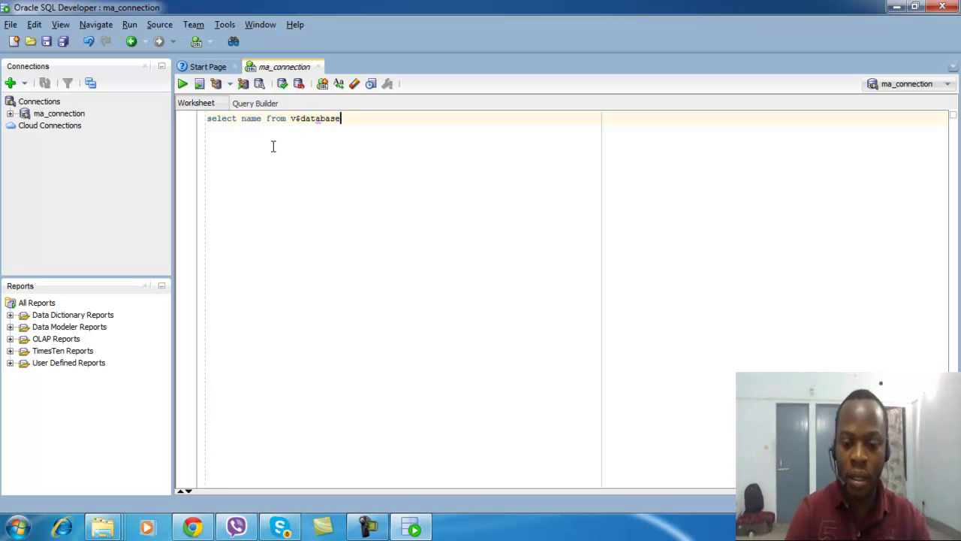
{"action": "type", "text": ";"}
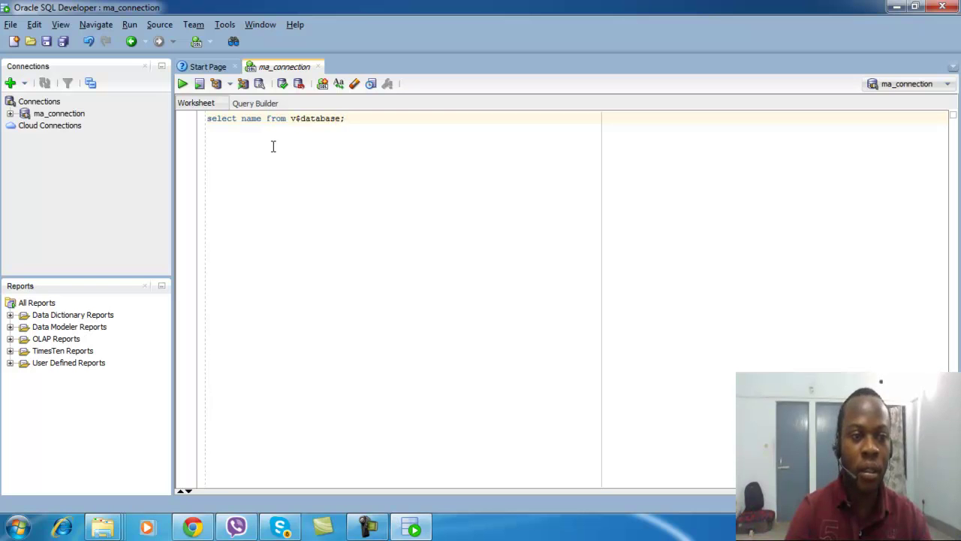
{"action": "key", "text": "Return"}
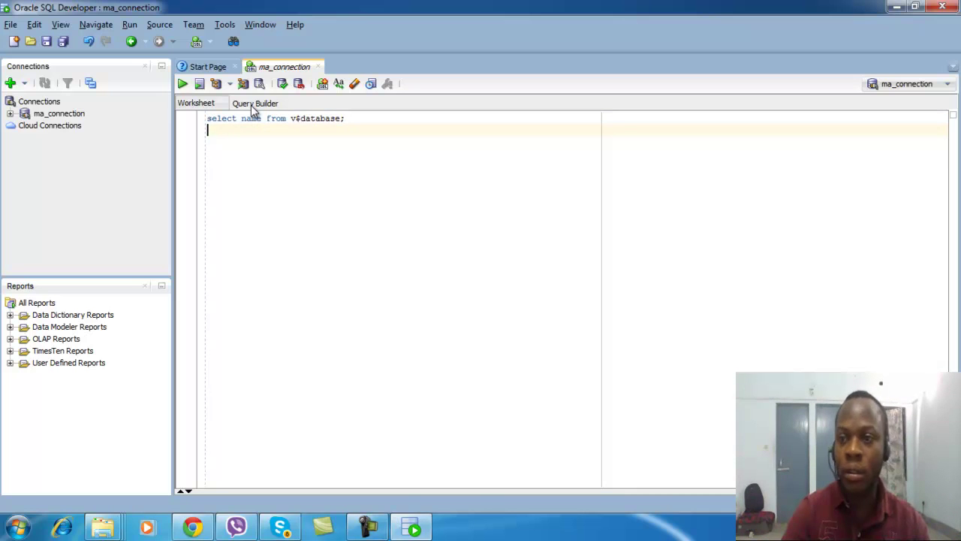
Show the query in Query Builder and close the v$database table box in the diagram
{"action": "left_click", "coordinate": [253, 105]}
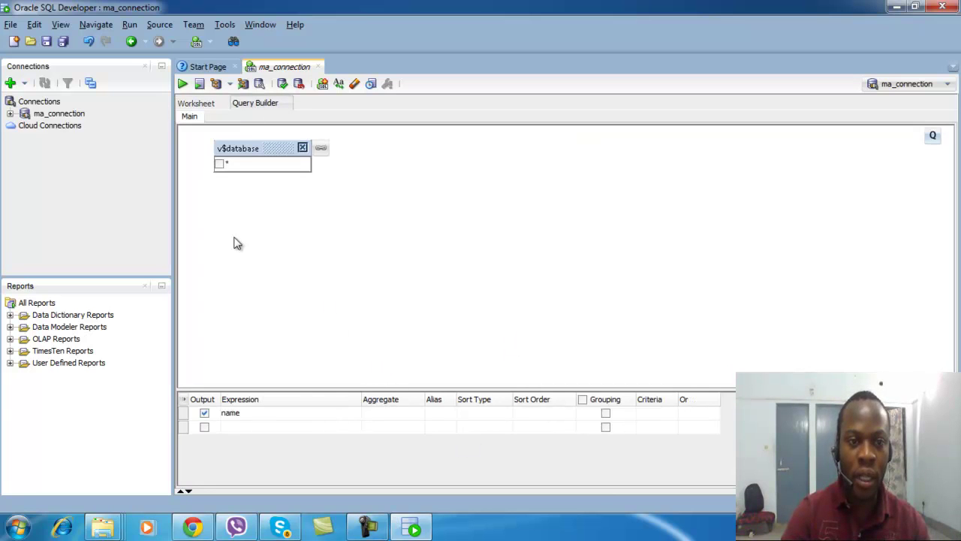
{"action": "left_click", "coordinate": [302, 147]}
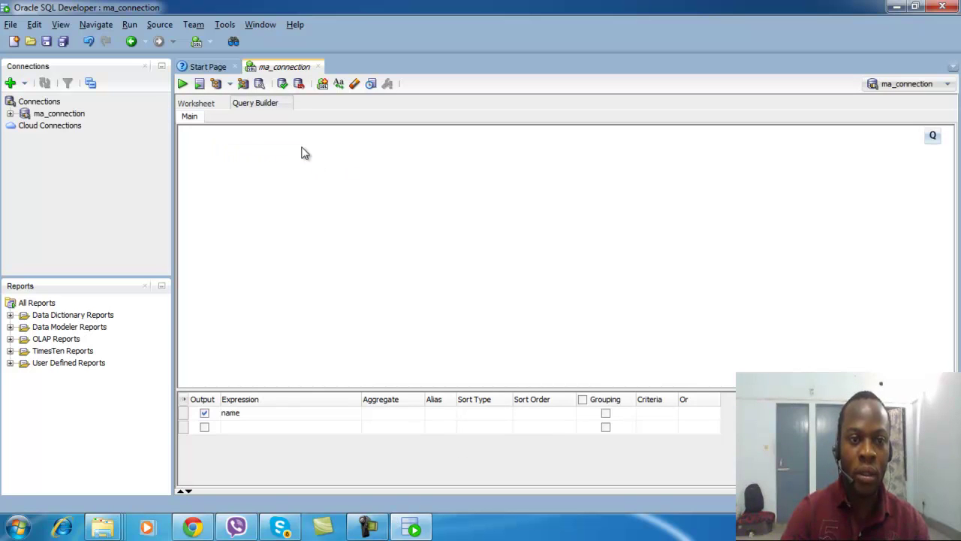